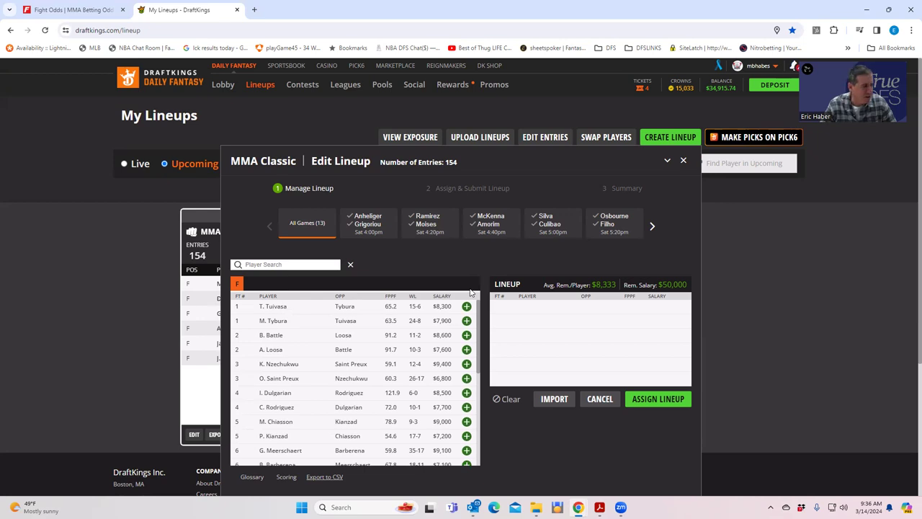
Look through the MMA Classic fighter pool from the first fight to the thirteenth, including opponents and salaries.
{"action": "left_click_drag", "start_coordinate": [478, 321], "coordinate": [465, 288]}
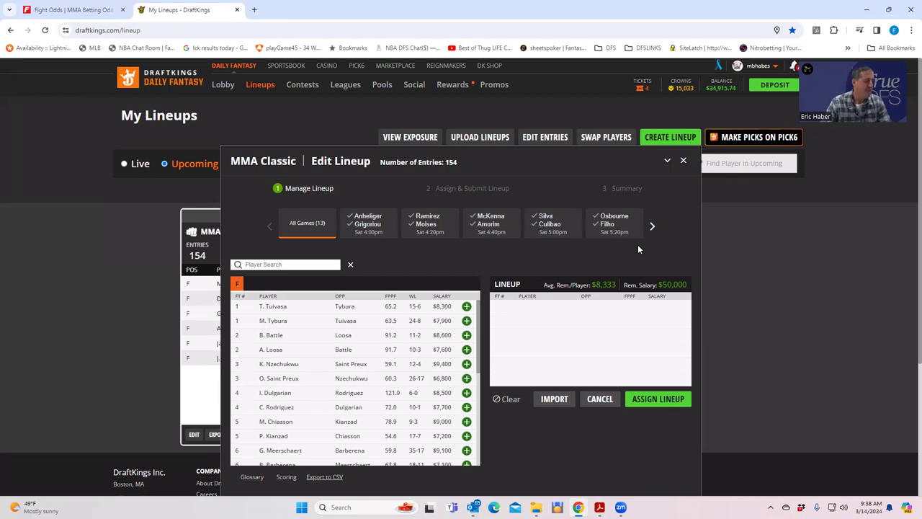
{"action": "scroll", "coordinate": [479, 346], "scroll_direction": "down", "scroll_amount": 3}
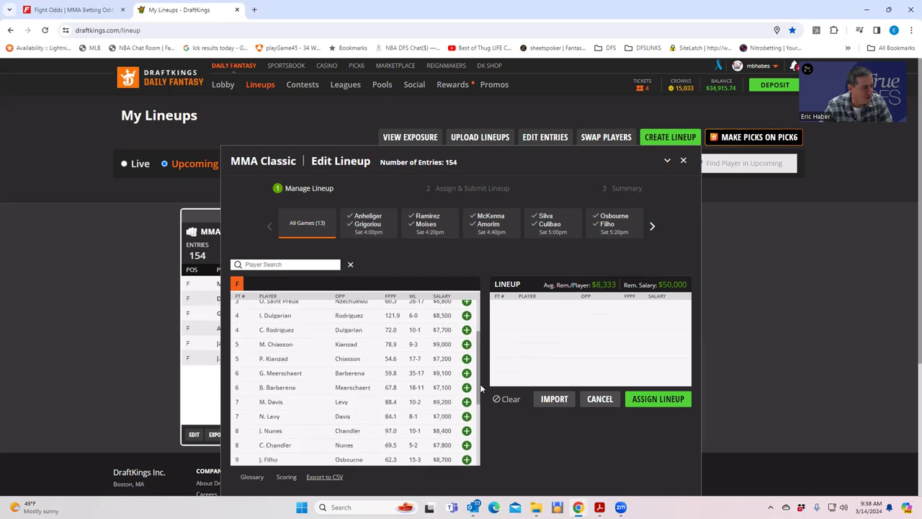
{"action": "scroll", "coordinate": [470, 348], "scroll_direction": "up", "scroll_amount": 3}
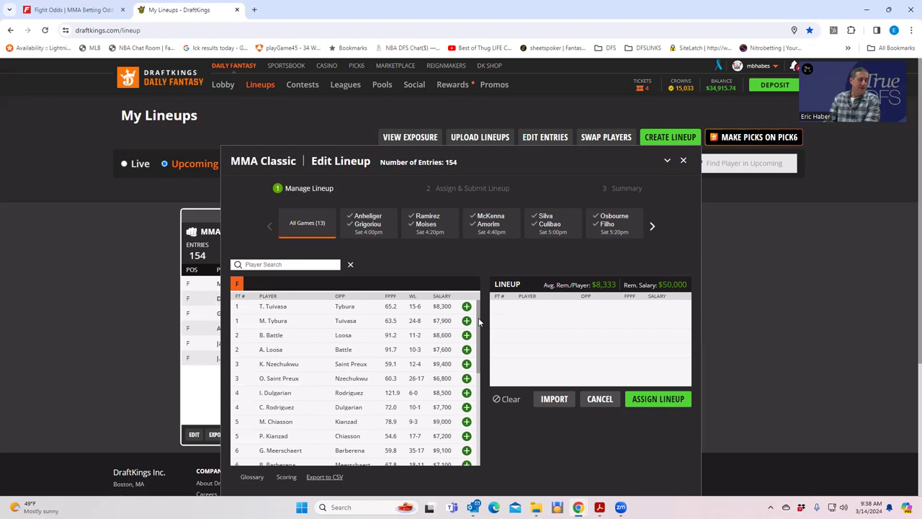
{"action": "scroll", "coordinate": [479, 344], "scroll_direction": "down", "scroll_amount": 1}
{"action": "left_click_drag", "start_coordinate": [479, 343], "coordinate": [484, 437]}
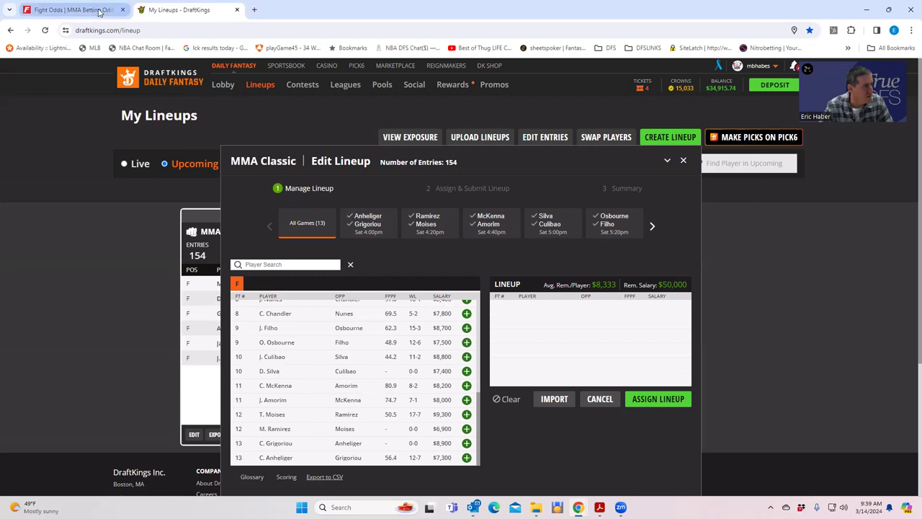
Switch to the FightOdds site and expand the prop odds for the Chad Anheliger vs. Charalampos Grigoriou fight.
{"action": "left_click", "coordinate": [99, 12]}
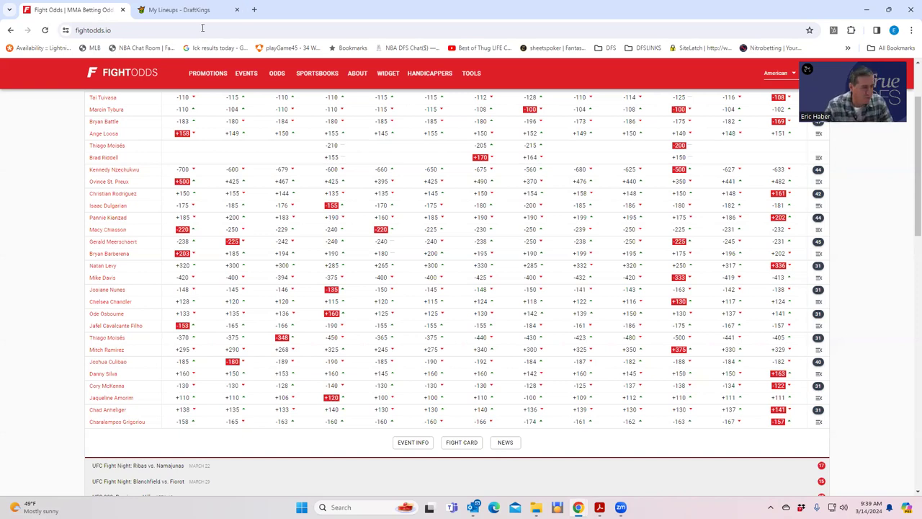
{"action": "left_click", "coordinate": [408, 72]}
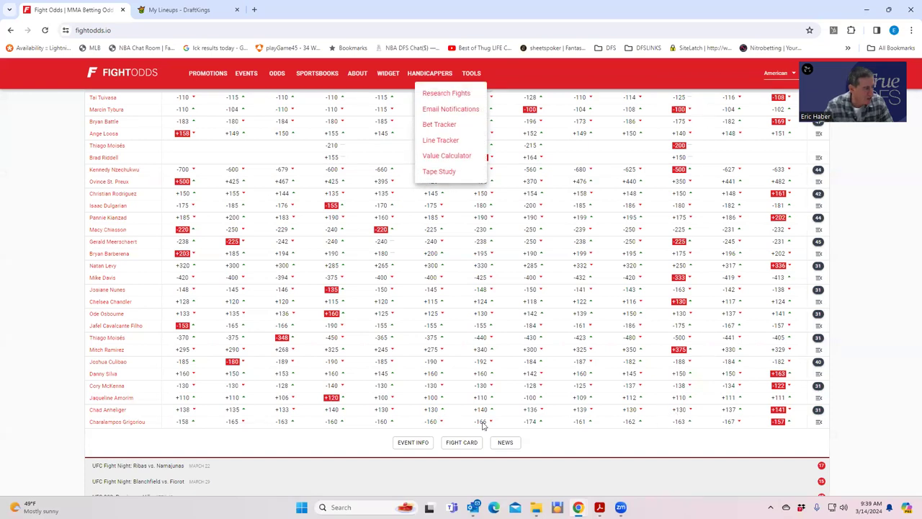
{"action": "left_click", "coordinate": [819, 410]}
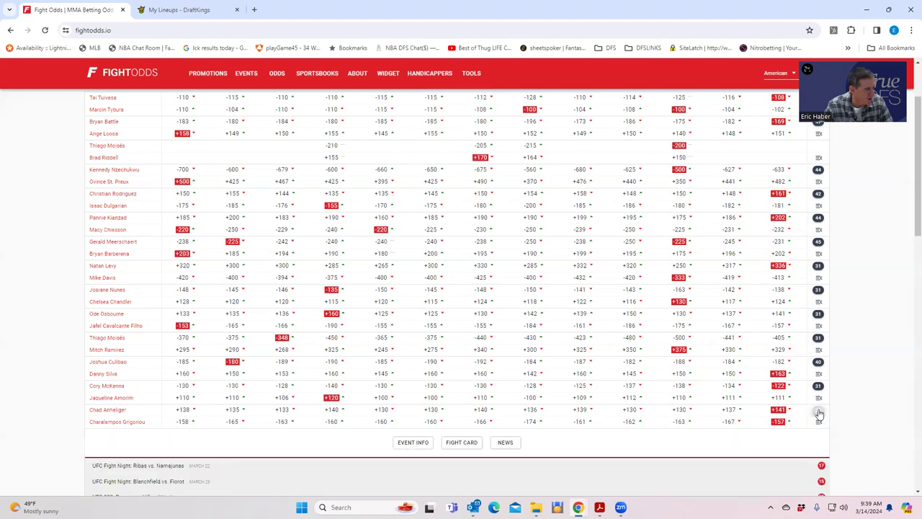
{"action": "left_click", "coordinate": [819, 411]}
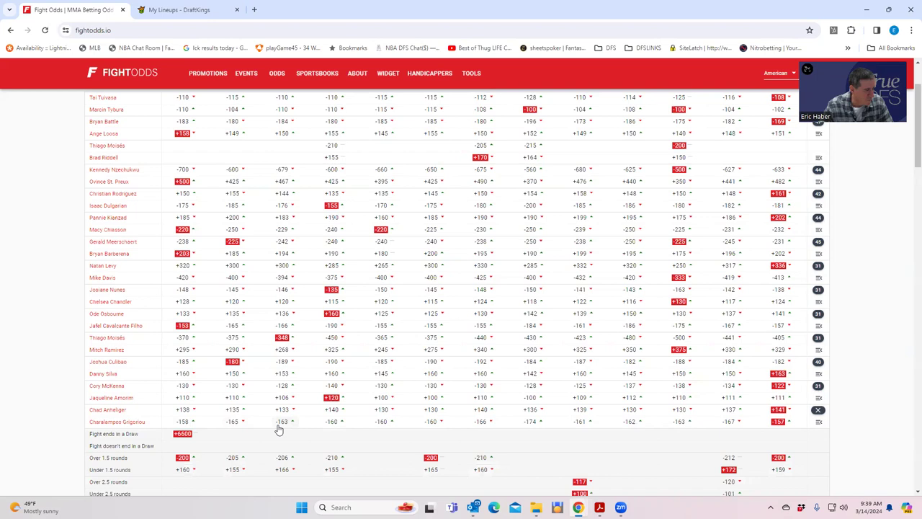
Switch back to the DraftKings lineup editor and add C. Anheliger to the lineup.
{"action": "left_click", "coordinate": [171, 9]}
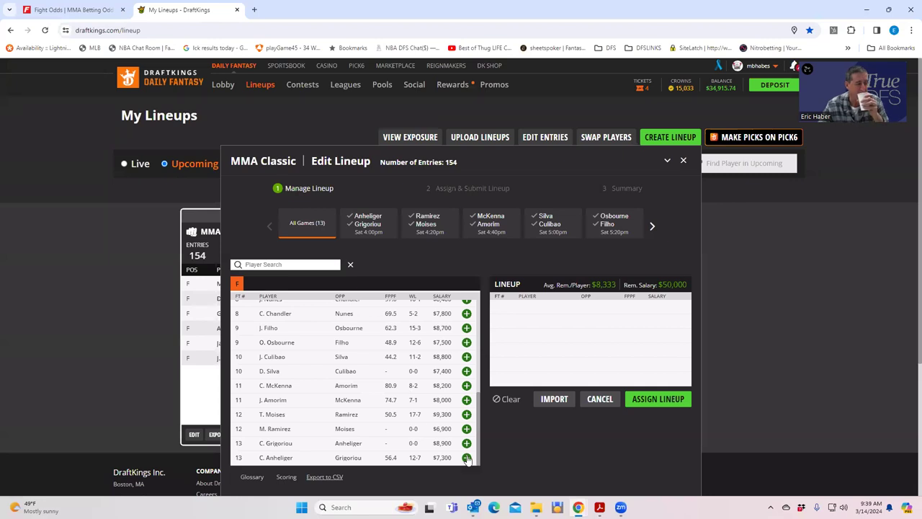
{"action": "left_click", "coordinate": [99, 10]}
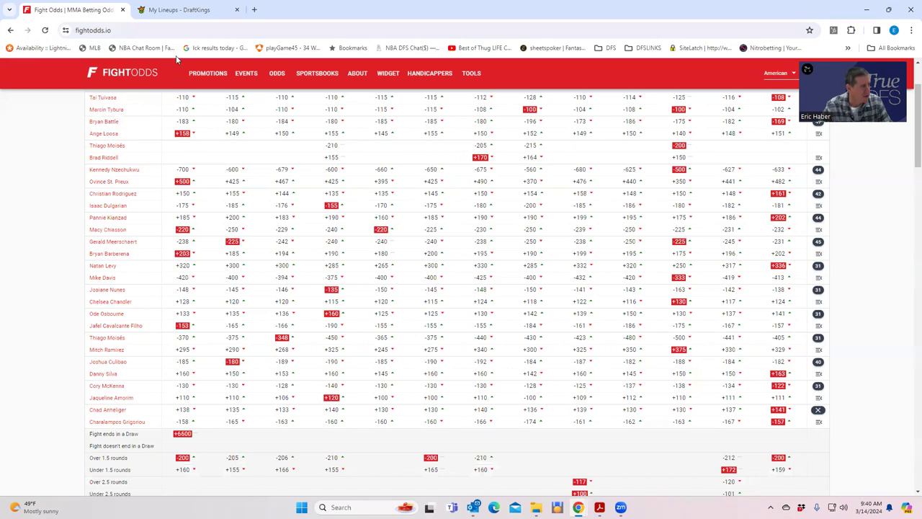
{"action": "left_click", "coordinate": [184, 13]}
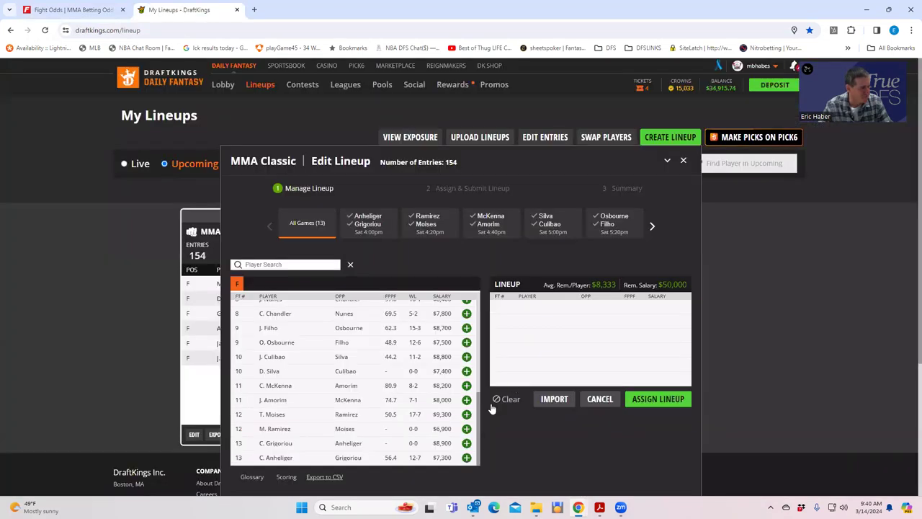
{"action": "left_click", "coordinate": [466, 458]}
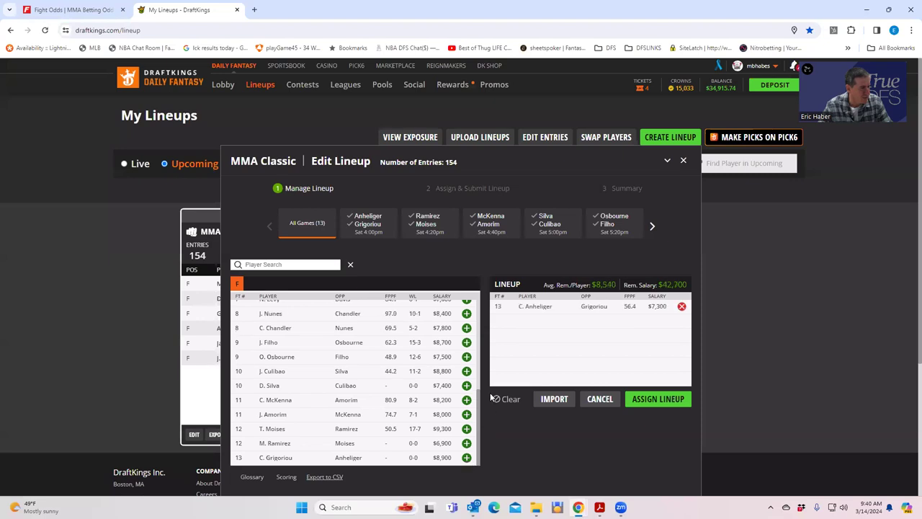
Examine the Anheliger vs. Grigoriou prop odds on FightOdds, including round totals, inside-distance, decision, TKO/KO, submission and round-by-round lines.
{"action": "left_click", "coordinate": [78, 12]}
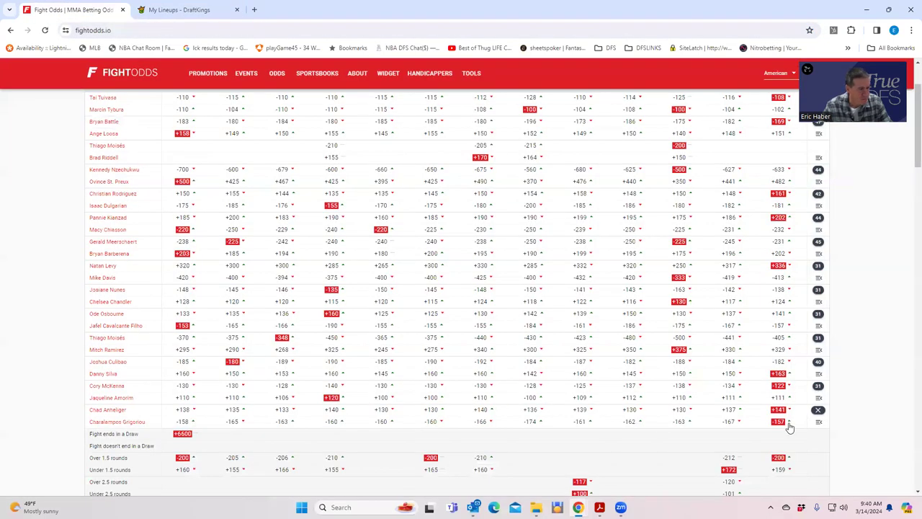
{"action": "scroll", "coordinate": [850, 416], "scroll_direction": "down", "scroll_amount": 3}
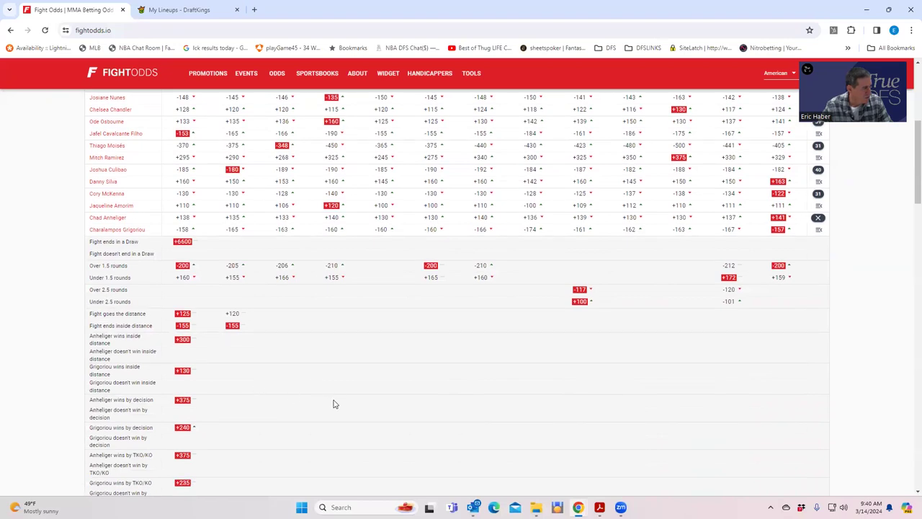
{"action": "scroll", "coordinate": [343, 414], "scroll_direction": "down", "scroll_amount": 1}
{"action": "scroll", "coordinate": [343, 414], "scroll_direction": "down", "scroll_amount": 1}
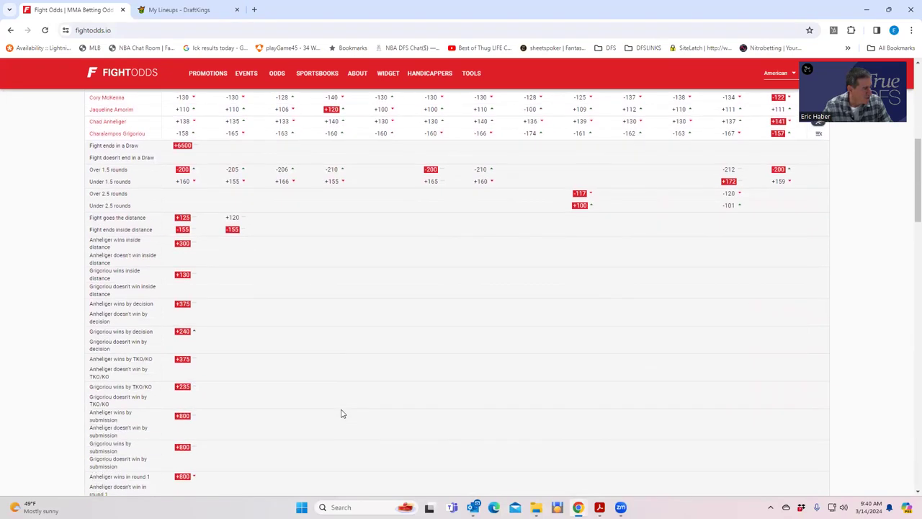
{"action": "scroll", "coordinate": [343, 413], "scroll_direction": "down", "scroll_amount": 3}
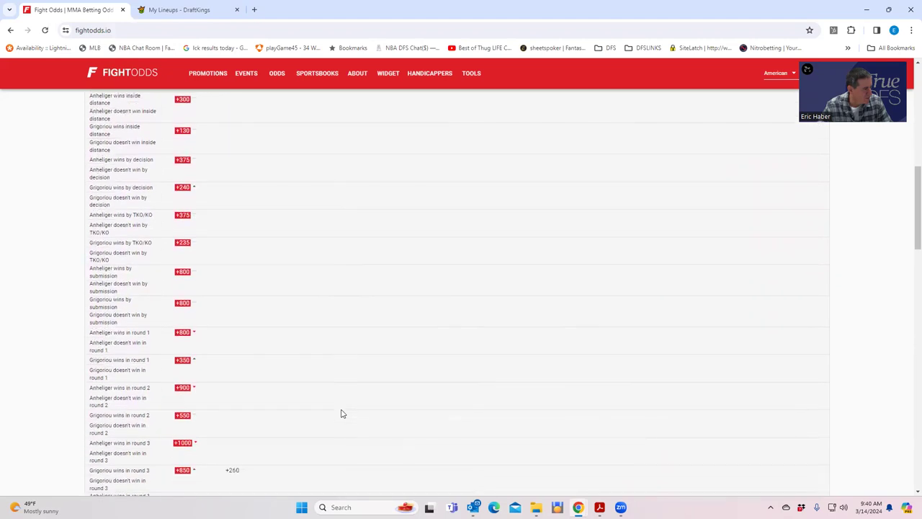
{"action": "scroll", "coordinate": [343, 413], "scroll_direction": "down", "scroll_amount": 5}
{"action": "scroll", "coordinate": [344, 412], "scroll_direction": "up", "scroll_amount": 4}
{"action": "scroll", "coordinate": [343, 412], "scroll_direction": "up", "scroll_amount": 8}
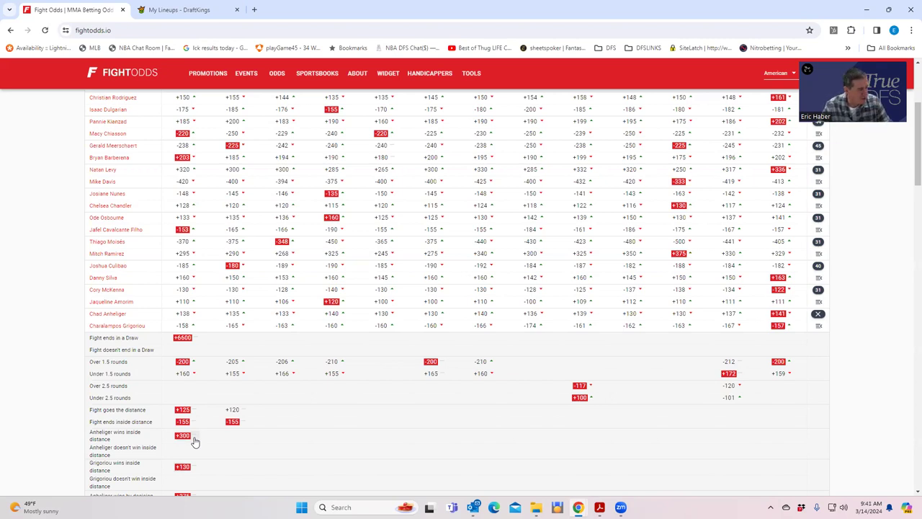
Return to the DraftKings lineup editor and add C. Grigoriou to the lineup.
{"action": "left_click", "coordinate": [180, 10]}
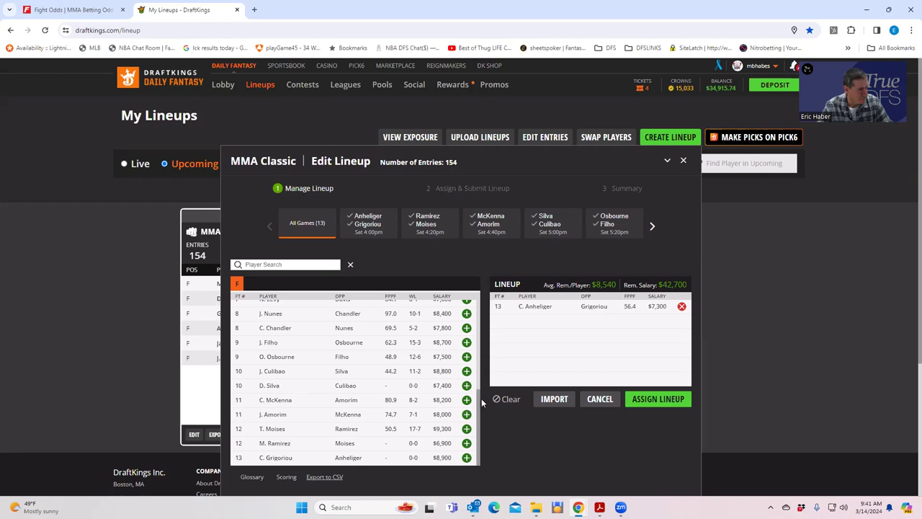
{"action": "scroll", "coordinate": [477, 408], "scroll_direction": "up", "scroll_amount": 5}
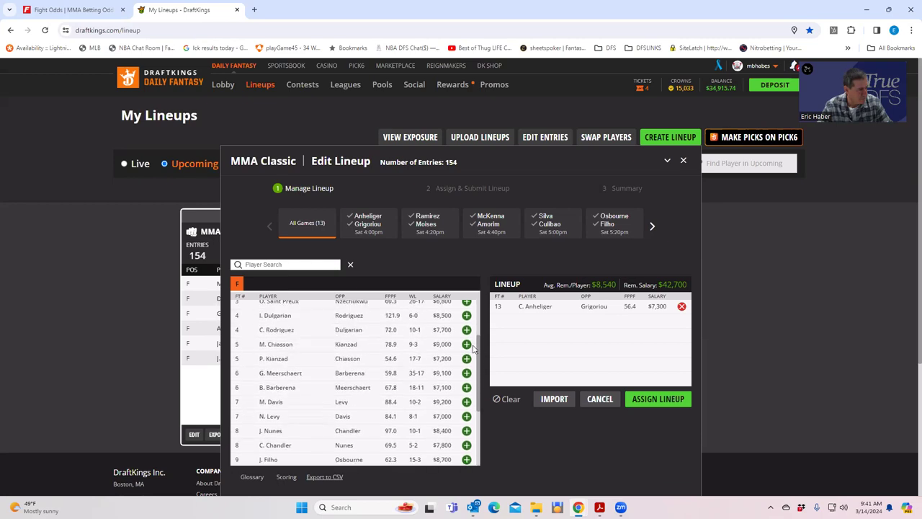
{"action": "scroll", "coordinate": [467, 310], "scroll_direction": "up", "scroll_amount": 1}
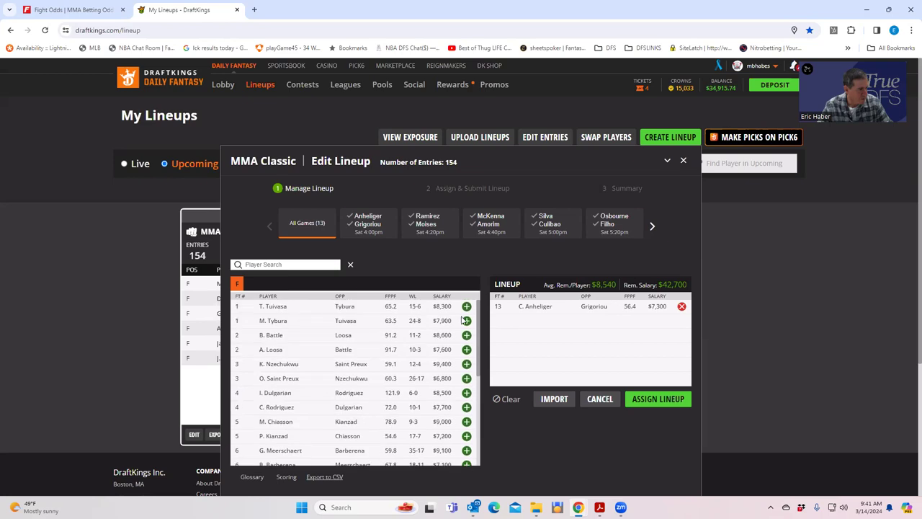
{"action": "scroll", "coordinate": [479, 350], "scroll_direction": "down", "scroll_amount": 5}
{"action": "left_click", "coordinate": [467, 458]}
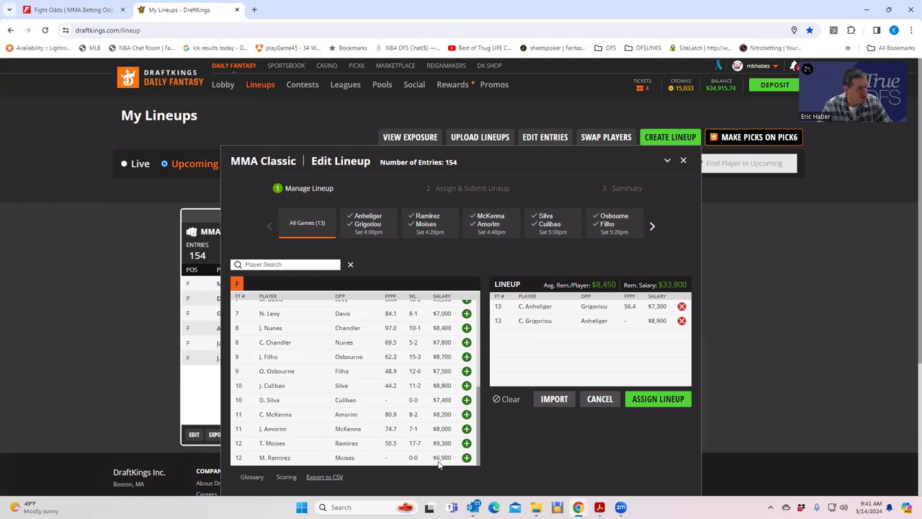
Collapse the Anheliger vs. Grigoriou prop odds on FightOdds and return to the DraftKings lineup editor.
{"action": "left_click", "coordinate": [89, 13]}
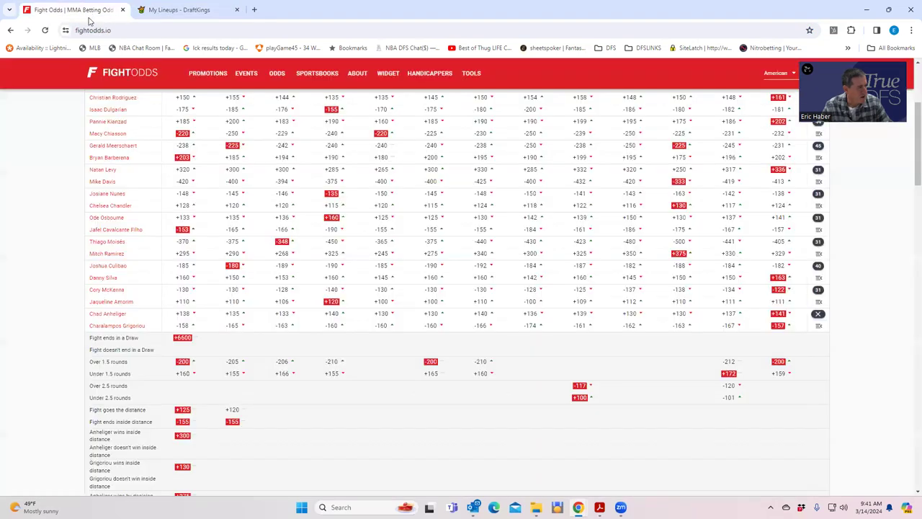
{"action": "left_click", "coordinate": [818, 314]}
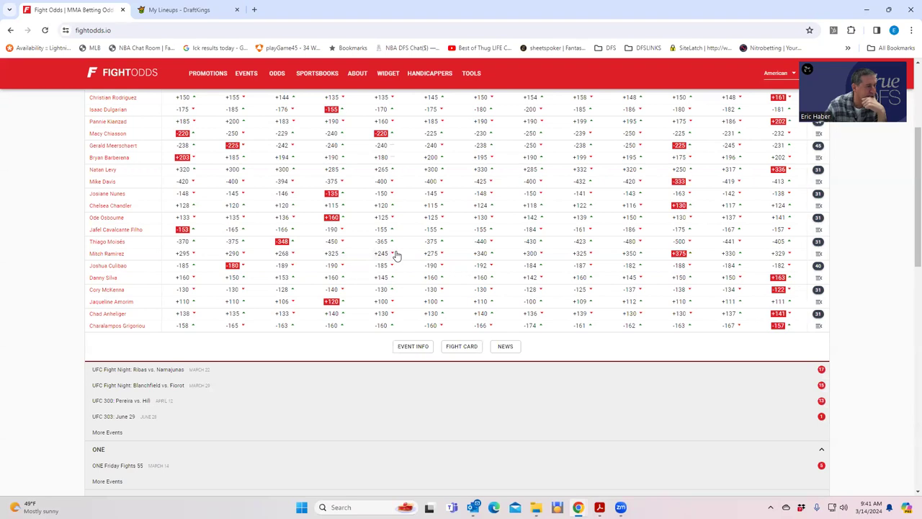
{"action": "left_click", "coordinate": [188, 12]}
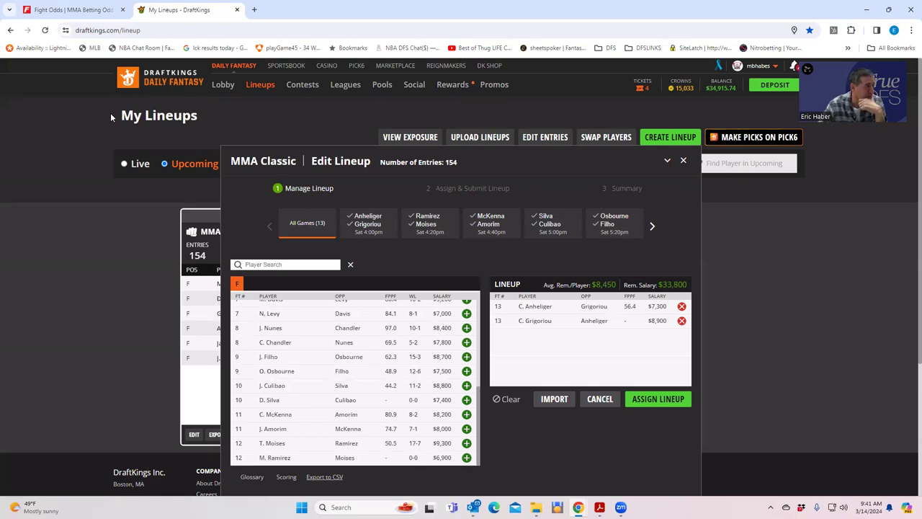
On FightOdds, expand the Thiago Moisés vs. Mitch Ramirez fight and examine its prop odds.
{"action": "left_click", "coordinate": [73, 11]}
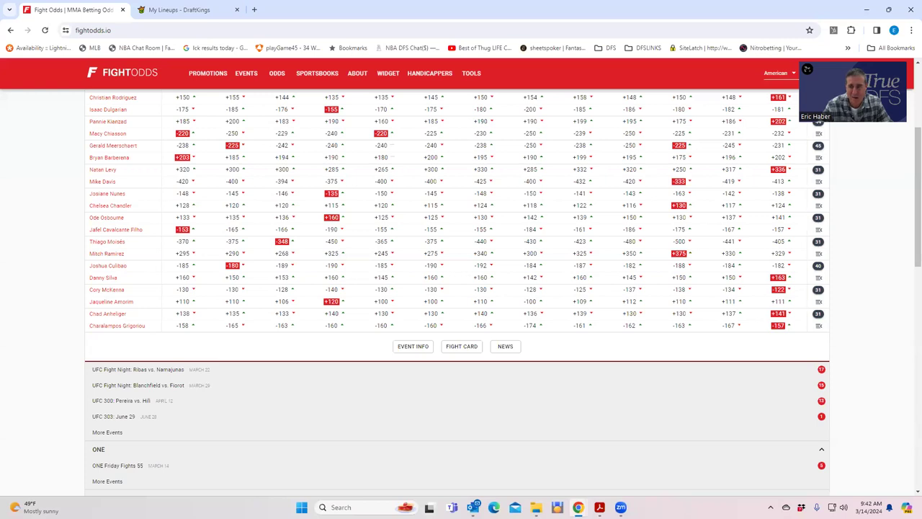
{"action": "key", "text": "alt+Tab"}
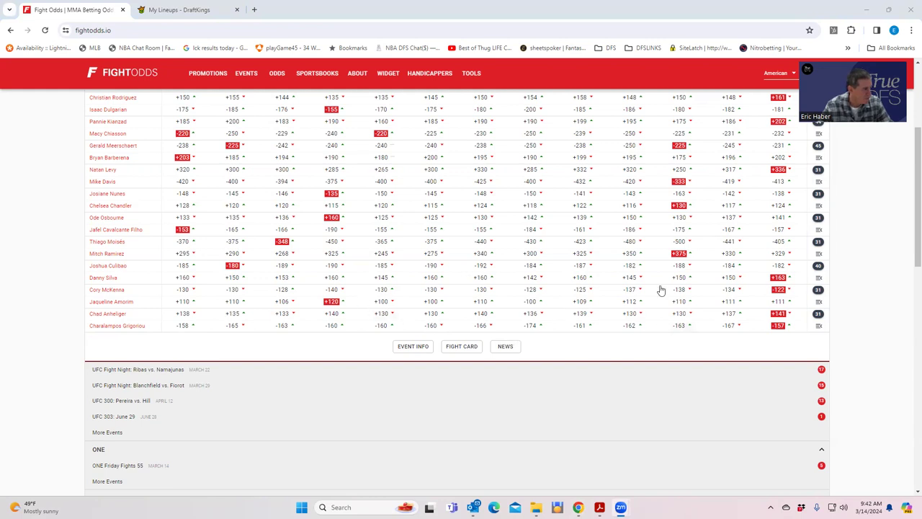
{"action": "left_click", "coordinate": [819, 243]}
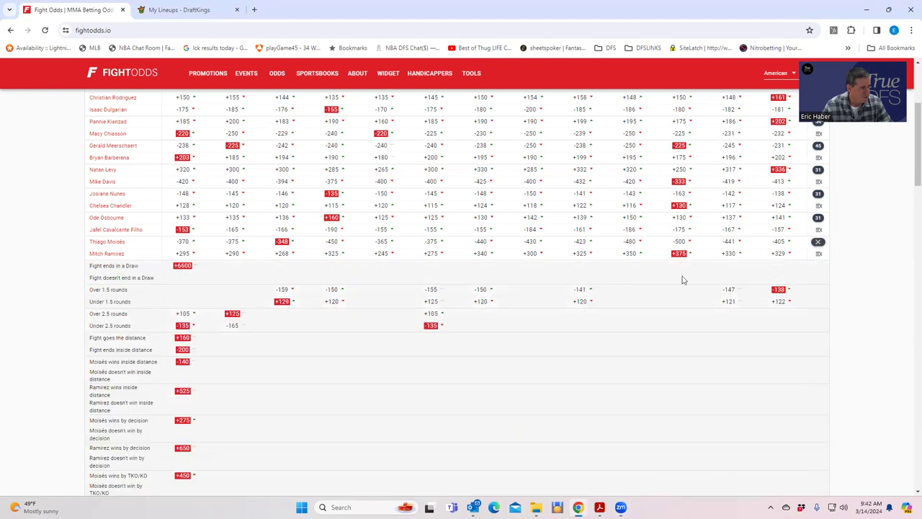
{"action": "scroll", "coordinate": [198, 394], "scroll_direction": "down", "scroll_amount": 2}
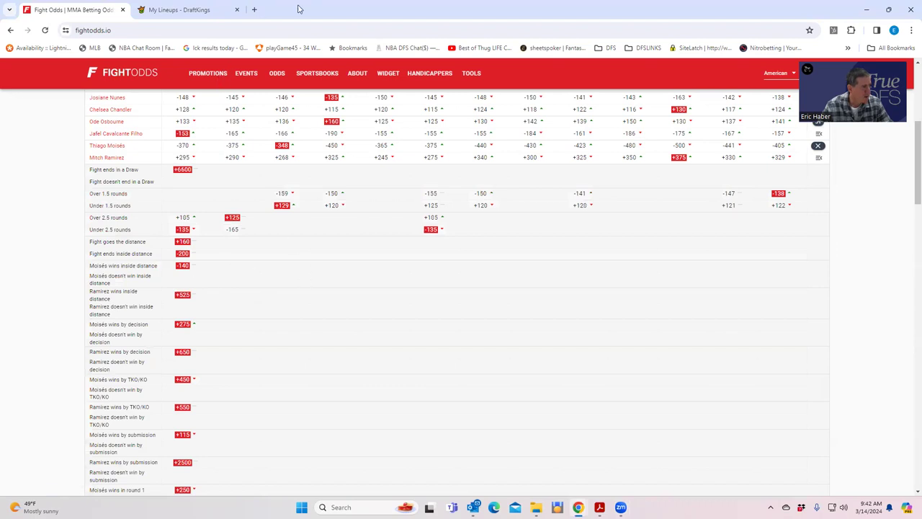
Open Thiago Moises's player card on DraftKings, review his fight log with fantasy points and salaries, and close the card.
{"action": "left_click", "coordinate": [164, 10]}
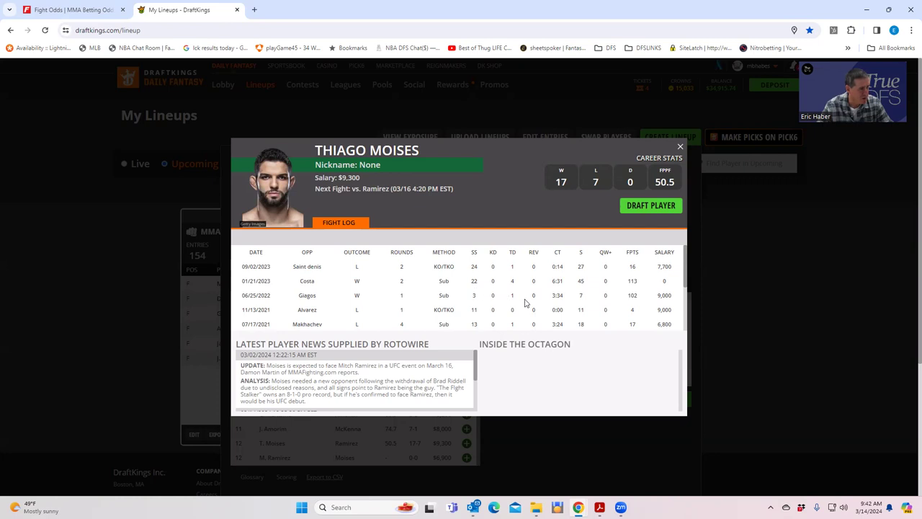
{"action": "scroll", "coordinate": [525, 308], "scroll_direction": "down", "scroll_amount": 3}
{"action": "scroll", "coordinate": [525, 308], "scroll_direction": "up", "scroll_amount": 3}
{"action": "scroll", "coordinate": [520, 302], "scroll_direction": "down", "scroll_amount": 2}
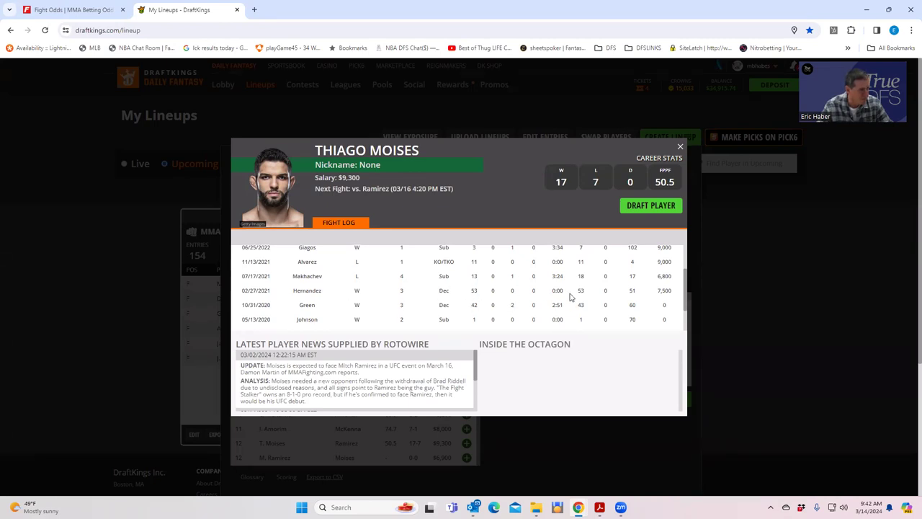
{"action": "scroll", "coordinate": [676, 298], "scroll_direction": "up", "scroll_amount": 2}
{"action": "scroll", "coordinate": [666, 297], "scroll_direction": "down", "scroll_amount": 3}
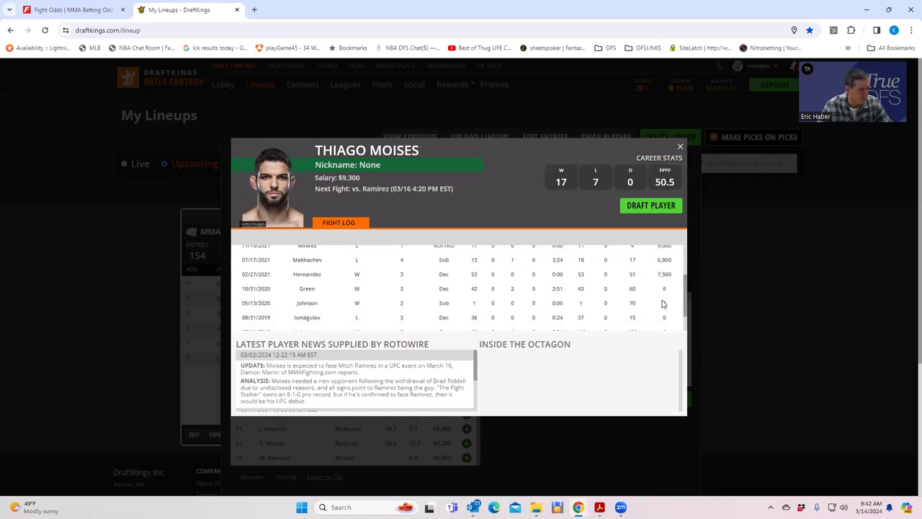
{"action": "scroll", "coordinate": [528, 319], "scroll_direction": "up", "scroll_amount": 3}
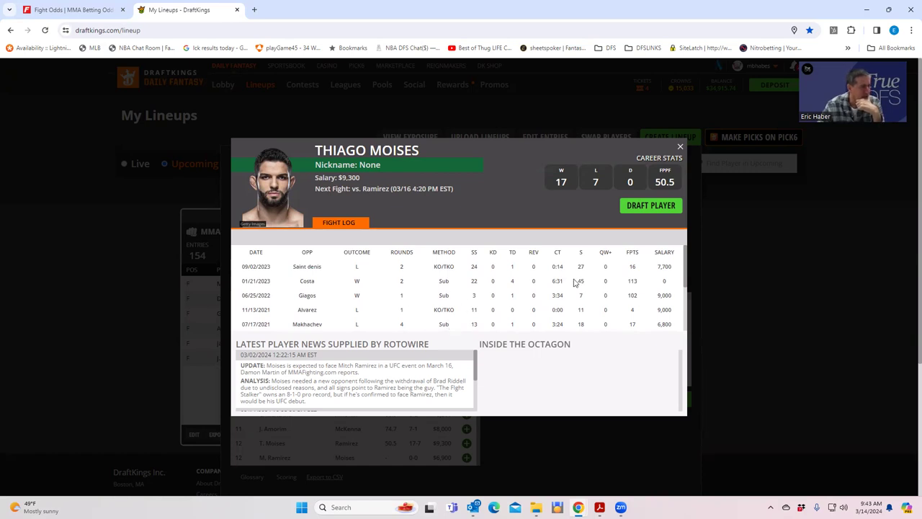
{"action": "left_click", "coordinate": [680, 146]}
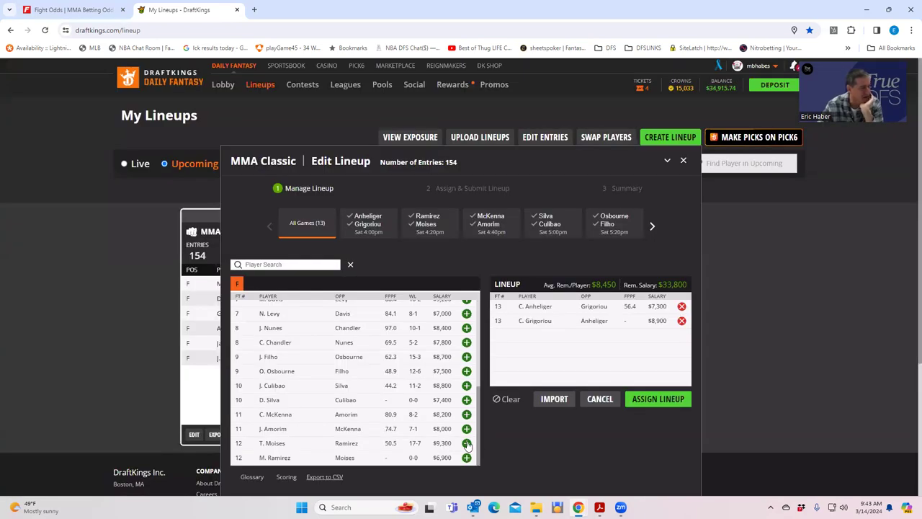
Add T. Moises to the lineup and open the player card of his opponent M. Ramirez.
{"action": "left_click", "coordinate": [467, 443]}
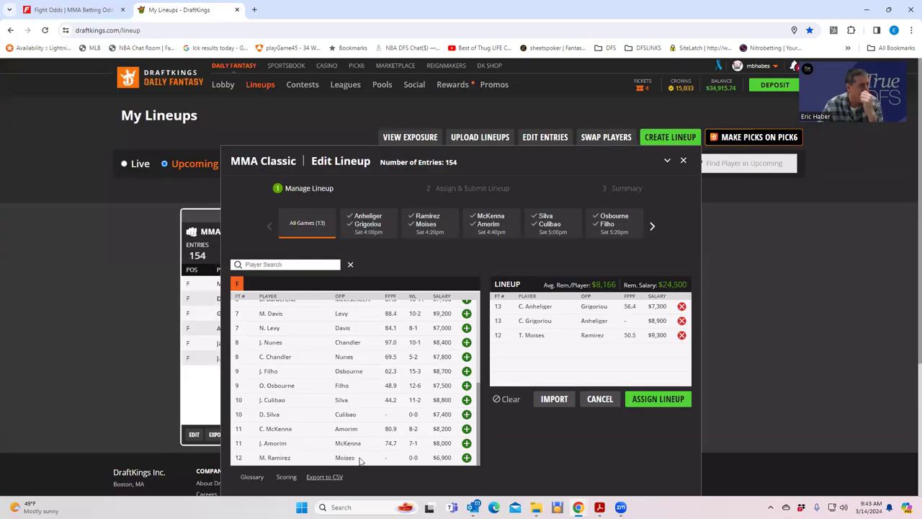
{"action": "left_click", "coordinate": [278, 458]}
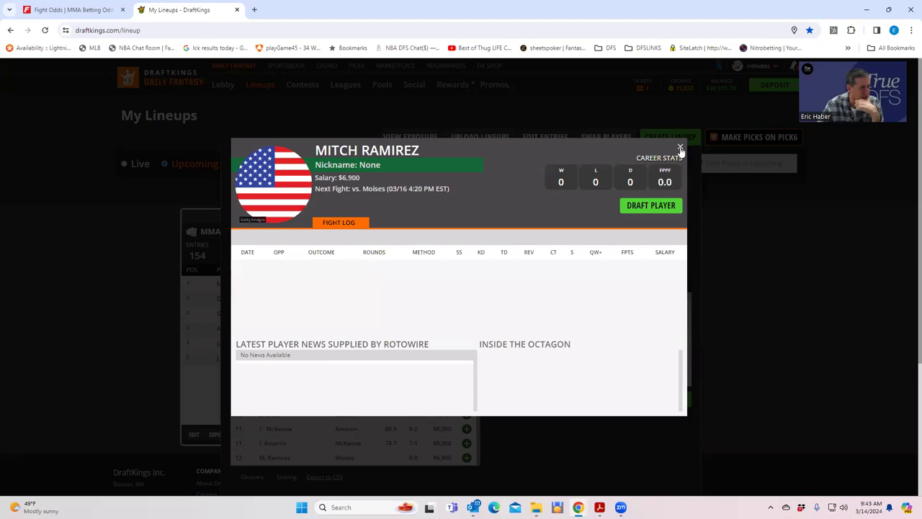
Close M. Ramirez's player card and review the Thiago Moisés vs. Mitch Ramirez prop odds again on FightOdds before returning to DraftKings.
{"action": "key", "text": "Escape"}
{"action": "left_click", "coordinate": [108, 10]}
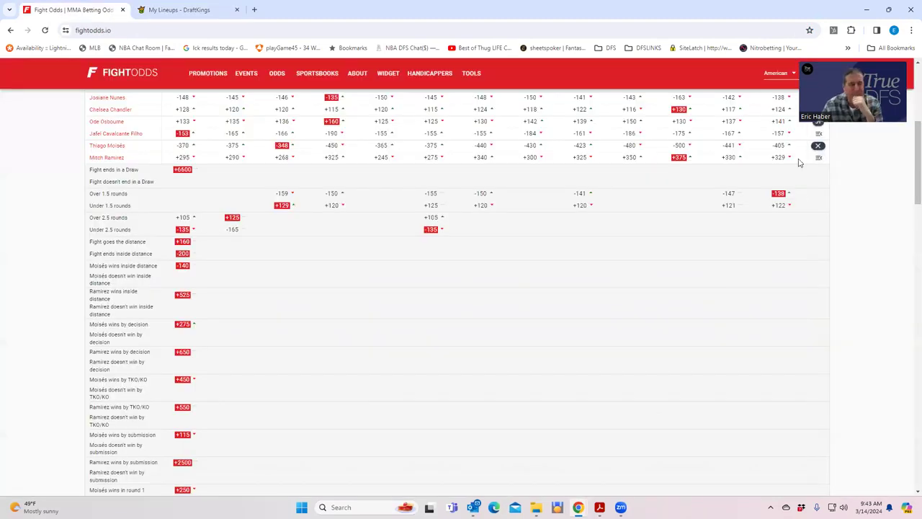
{"action": "left_click", "coordinate": [819, 146]}
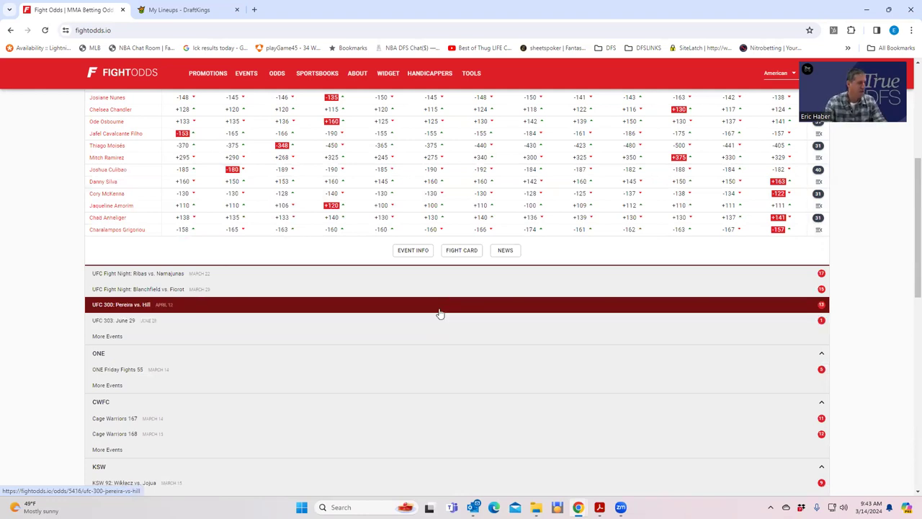
{"action": "left_click", "coordinate": [818, 151]}
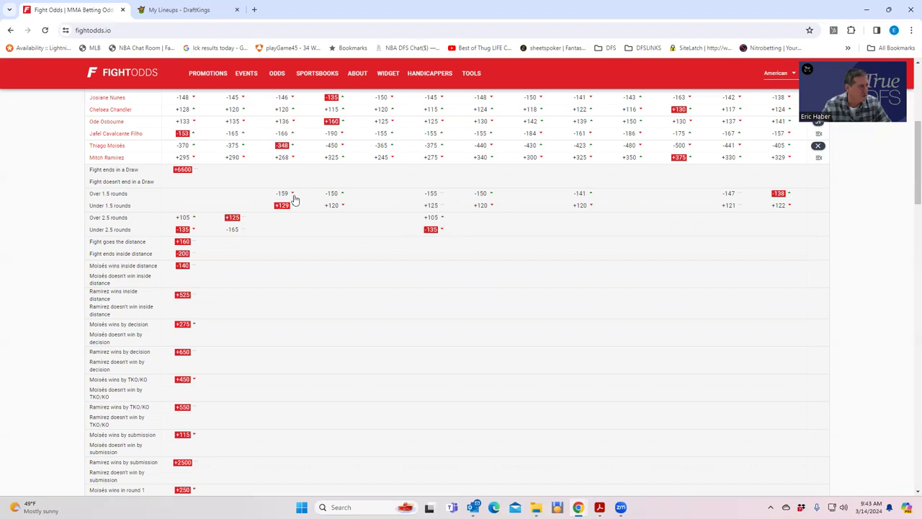
{"action": "left_click", "coordinate": [175, 11]}
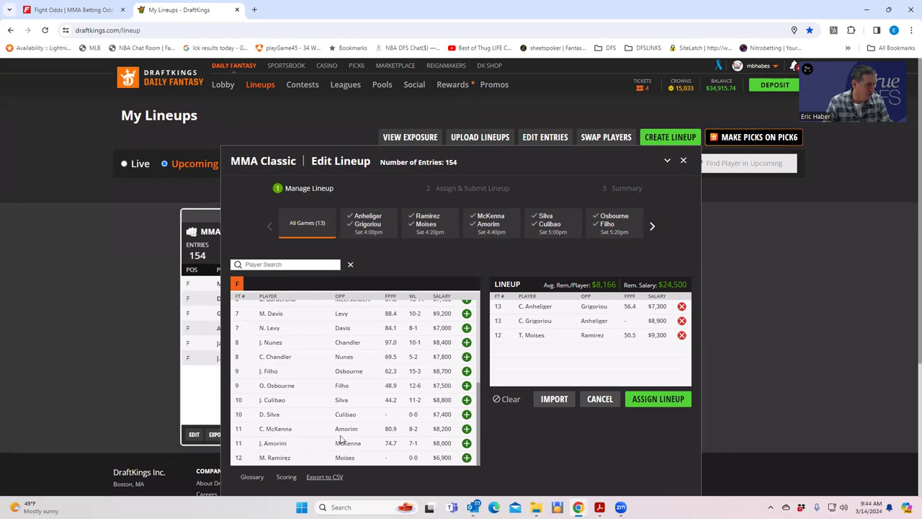
On FightOdds, collapse the Moisés vs. Ramirez fight and expand Cory McKenna vs. Jaqueline Amorim to examine its prop odds.
{"action": "left_click", "coordinate": [57, 10]}
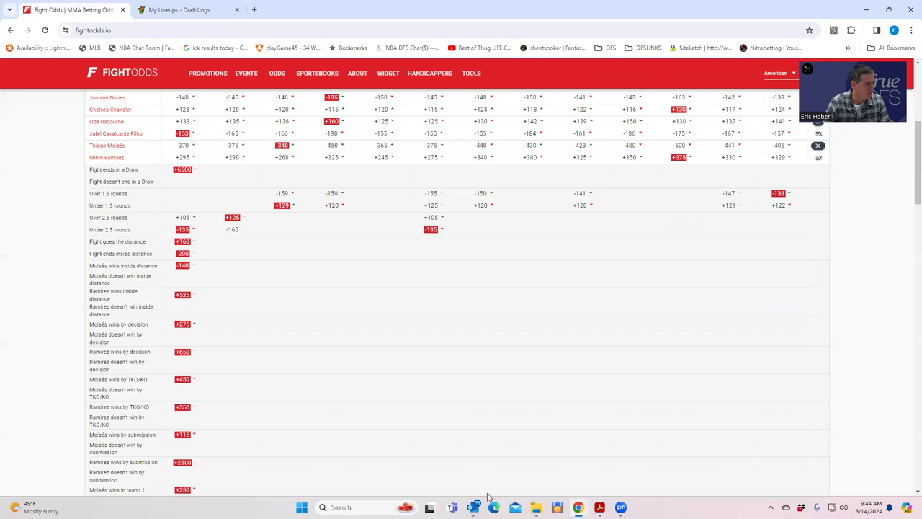
{"action": "left_click", "coordinate": [818, 146]}
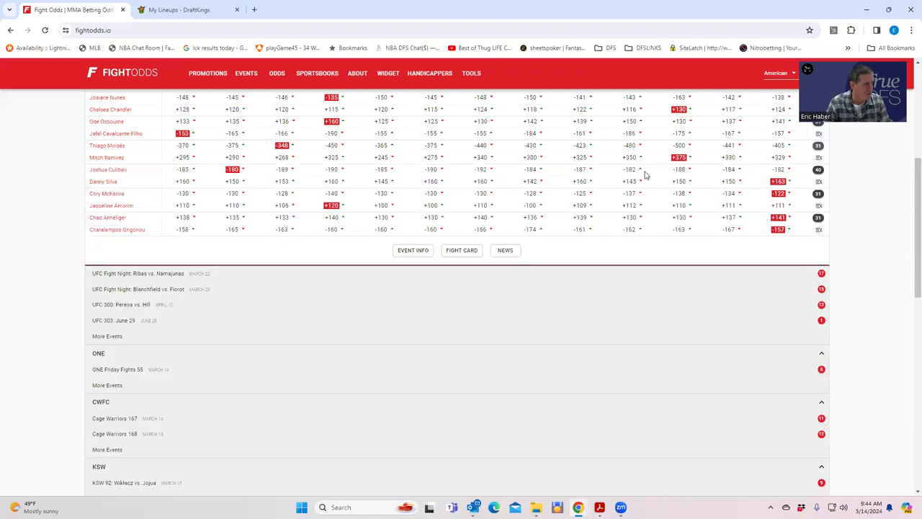
{"action": "scroll", "coordinate": [634, 176], "scroll_direction": "up", "scroll_amount": 2}
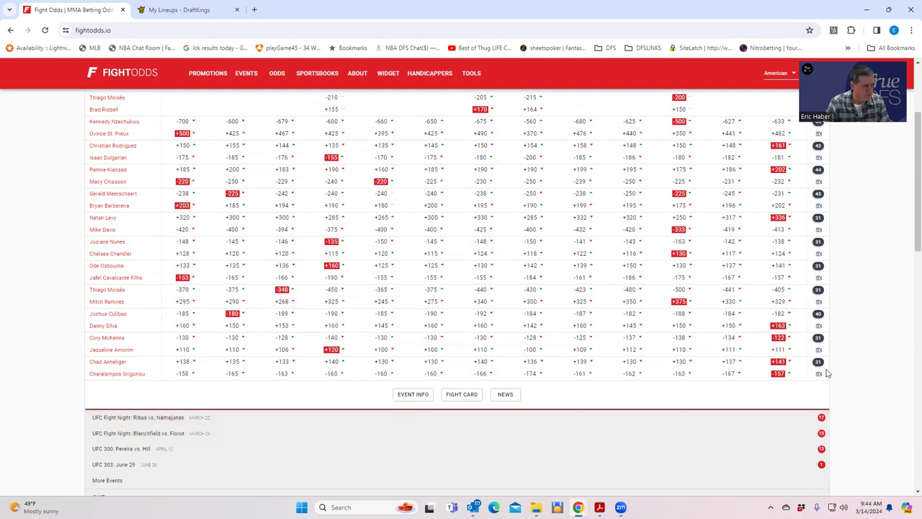
{"action": "left_click", "coordinate": [819, 337]}
{"action": "scroll", "coordinate": [303, 481], "scroll_direction": "down", "scroll_amount": 1}
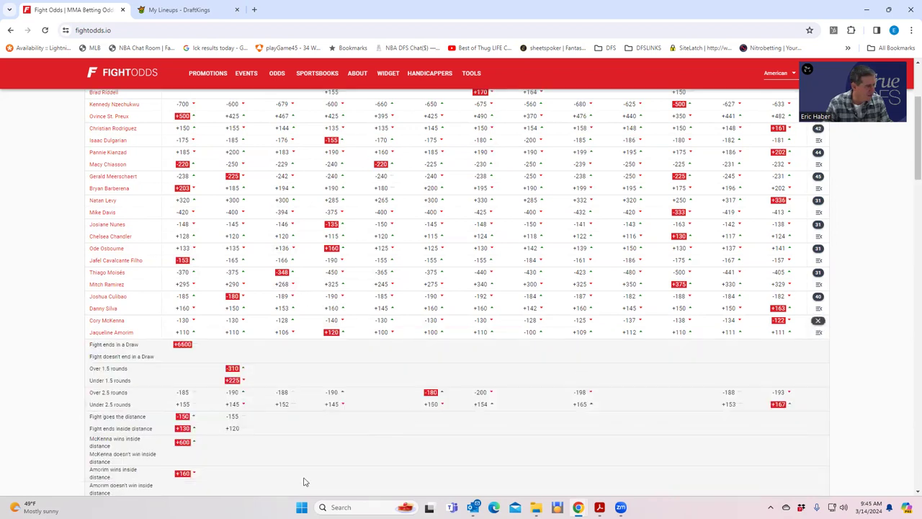
{"action": "scroll", "coordinate": [303, 481], "scroll_direction": "down", "scroll_amount": 1}
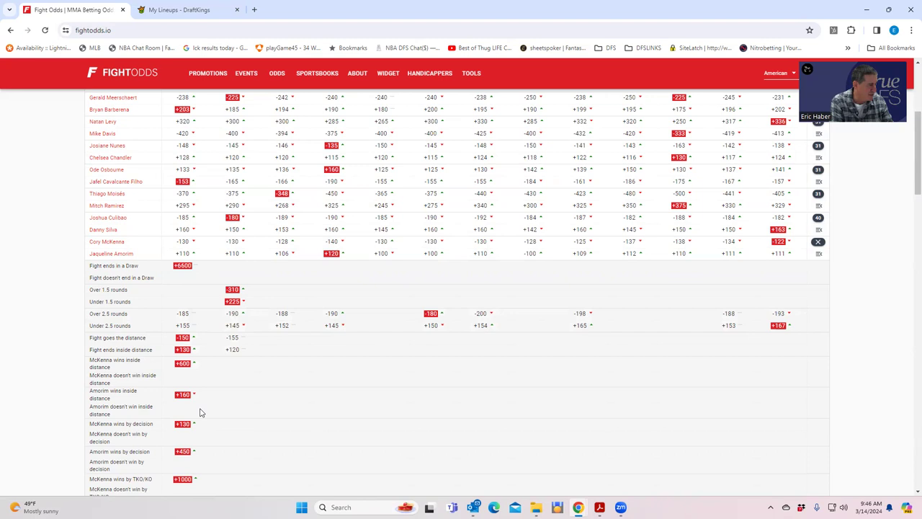
Add C. McKenna to the DraftKings lineup and collapse the McKenna vs. Amorim prop odds on FightOdds.
{"action": "left_click", "coordinate": [163, 11]}
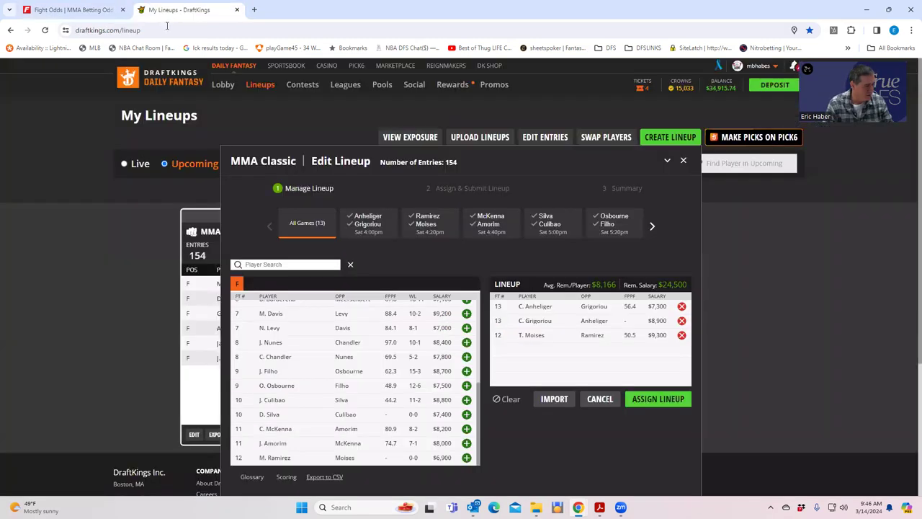
{"action": "left_click", "coordinate": [466, 430]}
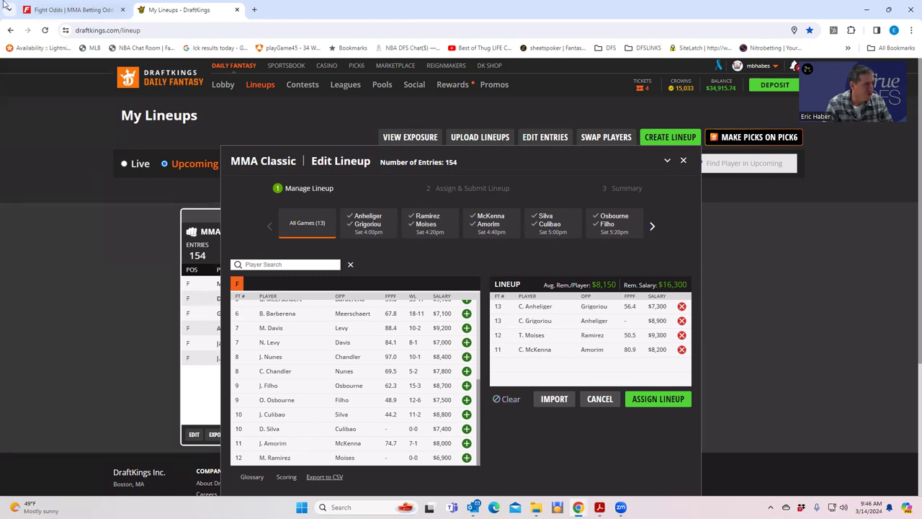
{"action": "left_click", "coordinate": [72, 10]}
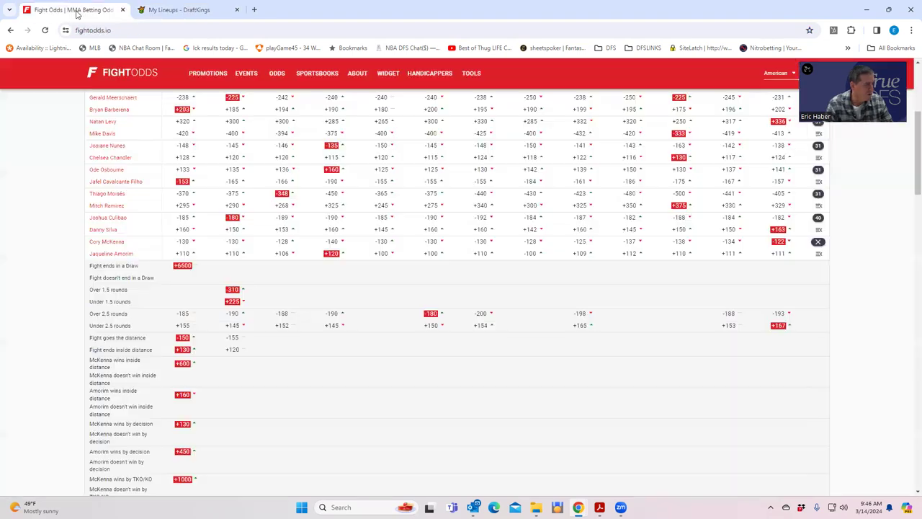
{"action": "left_click", "coordinate": [817, 242]}
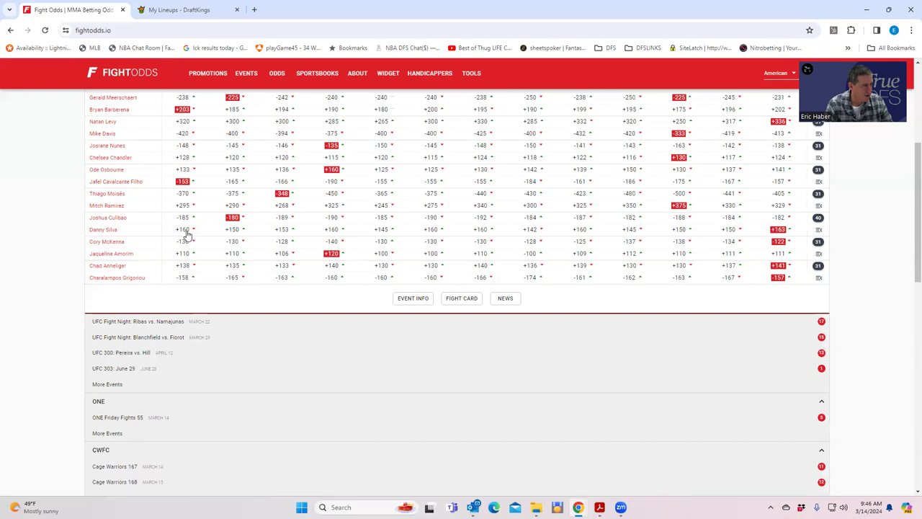
Expand the Joshua Culibao vs. Danny Silva fight, examine its prop odds, and collapse it again.
{"action": "left_click", "coordinate": [818, 218]}
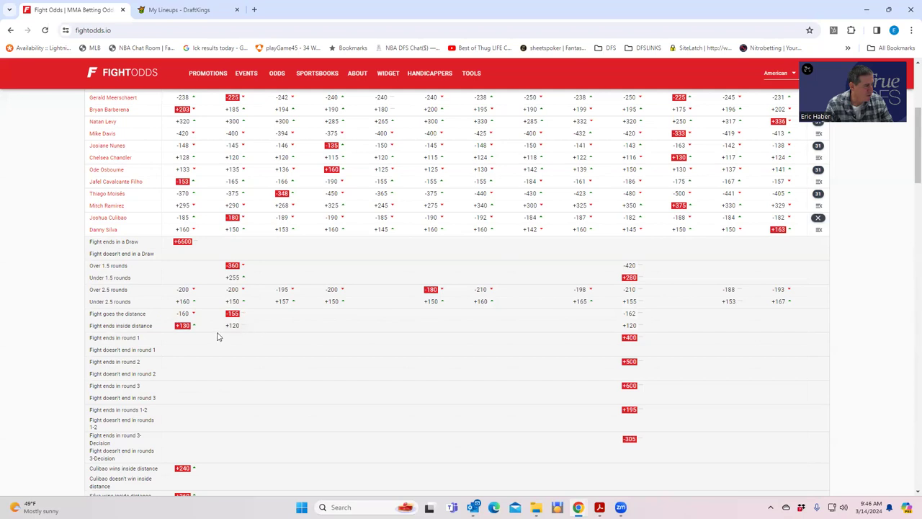
{"action": "scroll", "coordinate": [213, 401], "scroll_direction": "down", "scroll_amount": 2}
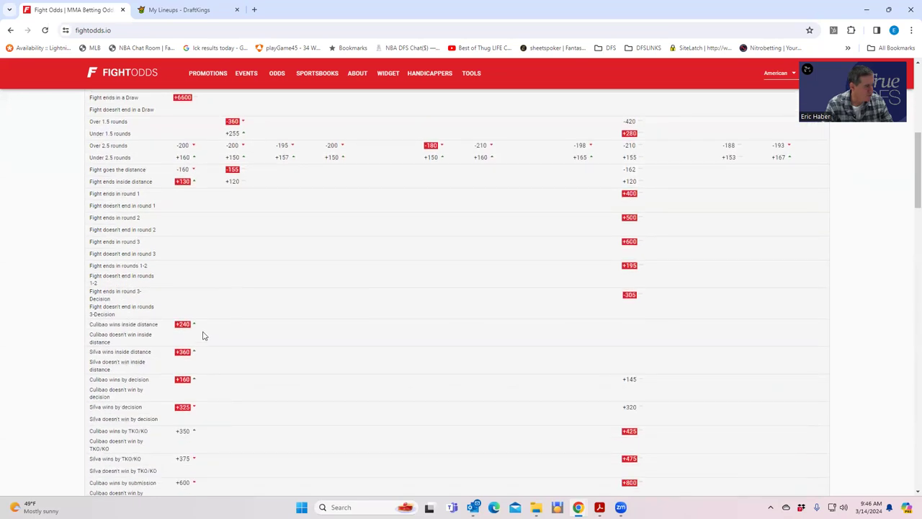
{"action": "scroll", "coordinate": [200, 332], "scroll_direction": "up", "scroll_amount": 1}
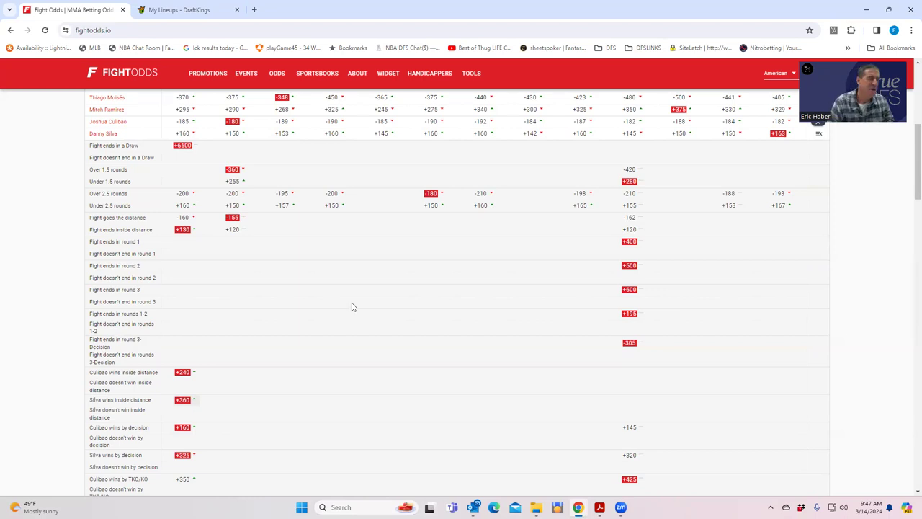
{"action": "scroll", "coordinate": [504, 195], "scroll_direction": "up", "scroll_amount": 1}
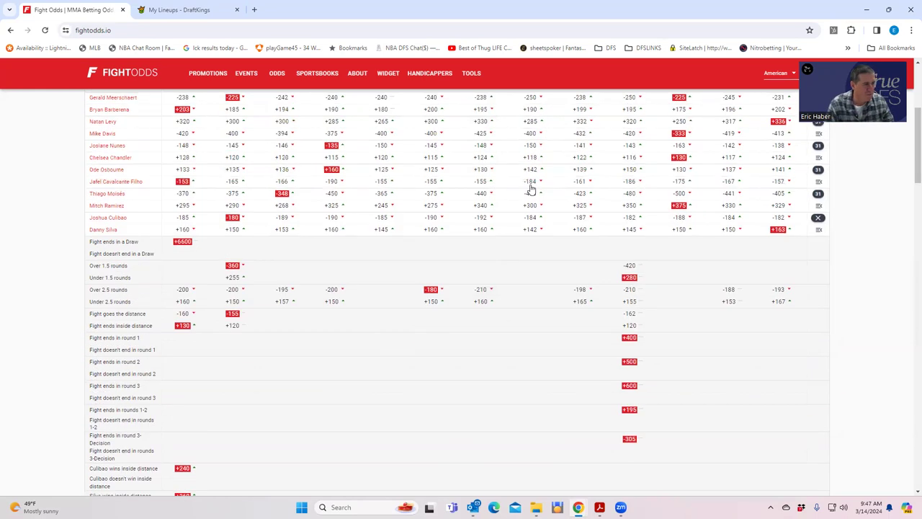
{"action": "left_click", "coordinate": [818, 220]}
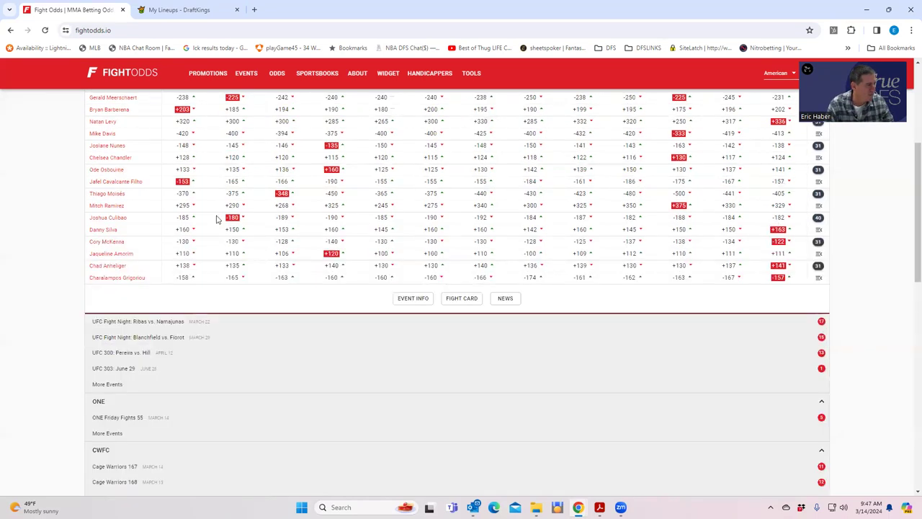
Switch to DraftKings, review Jafel Filho's fight log on his player card, and close the card.
{"action": "left_click", "coordinate": [180, 10]}
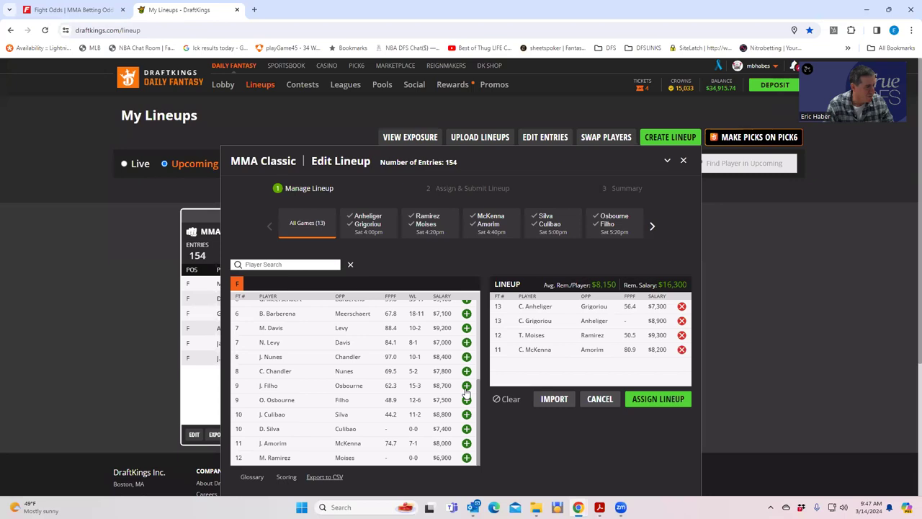
{"action": "left_click", "coordinate": [268, 388]}
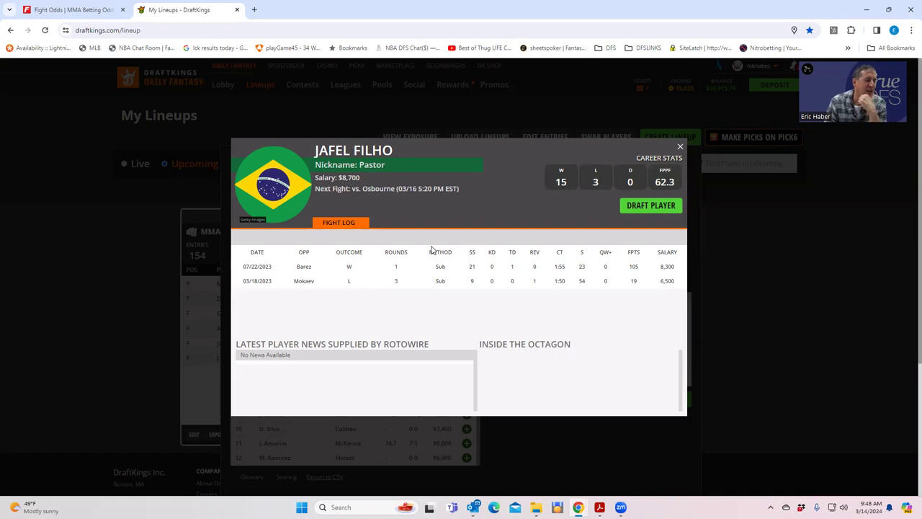
{"action": "left_click", "coordinate": [680, 148]}
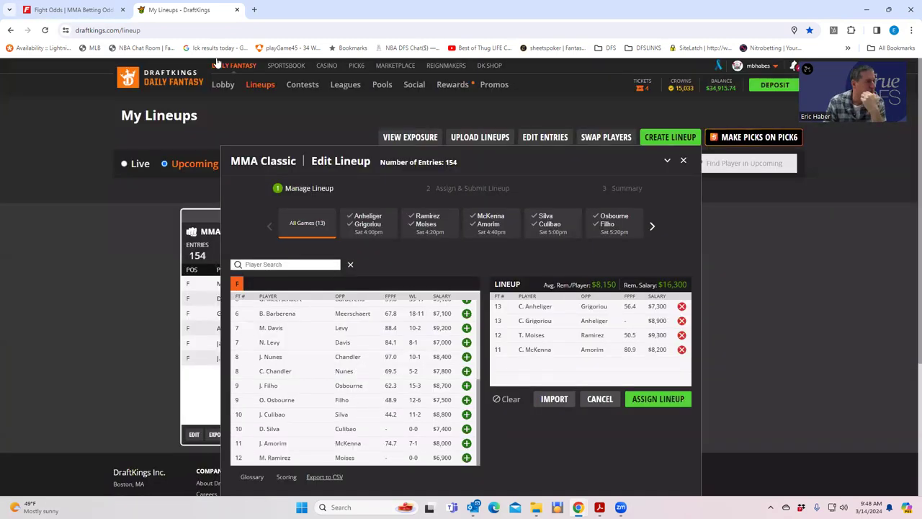
On FightOdds, expand the Ode Osbourne vs. Jafel Cavalcante Filho fight and examine its prop odds.
{"action": "left_click", "coordinate": [72, 10]}
{"action": "scroll", "coordinate": [451, 242], "scroll_direction": "up", "scroll_amount": 1}
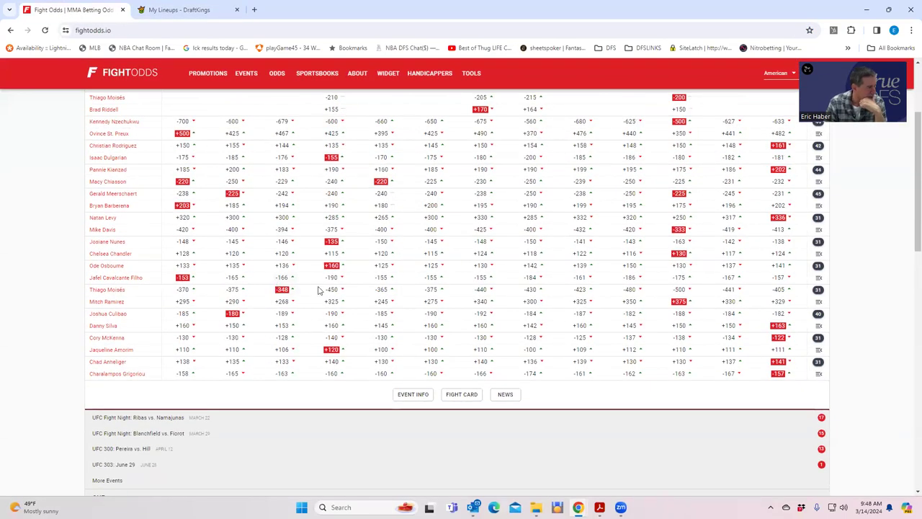
{"action": "left_click", "coordinate": [818, 265]}
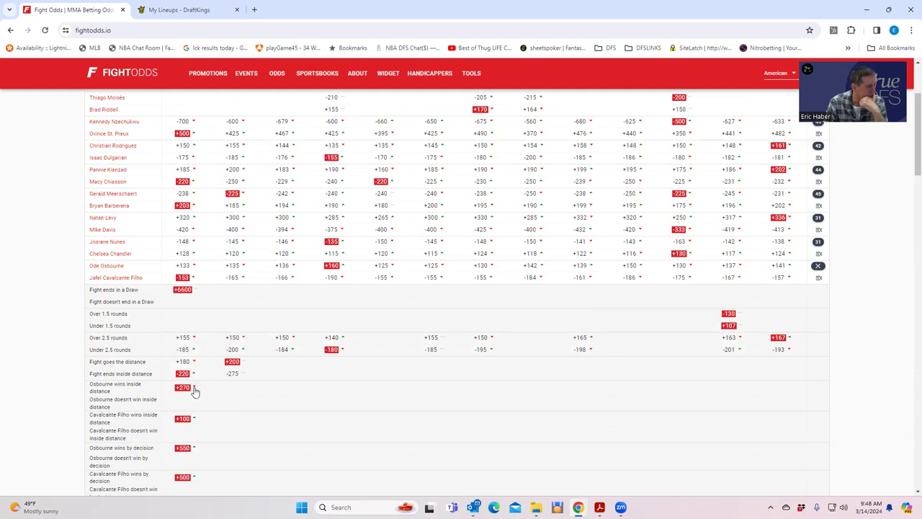
Add O. Osbourne to the DraftKings lineup and collapse the Osbourne vs. Cavalcante Filho prop odds on FightOdds.
{"action": "left_click", "coordinate": [175, 10]}
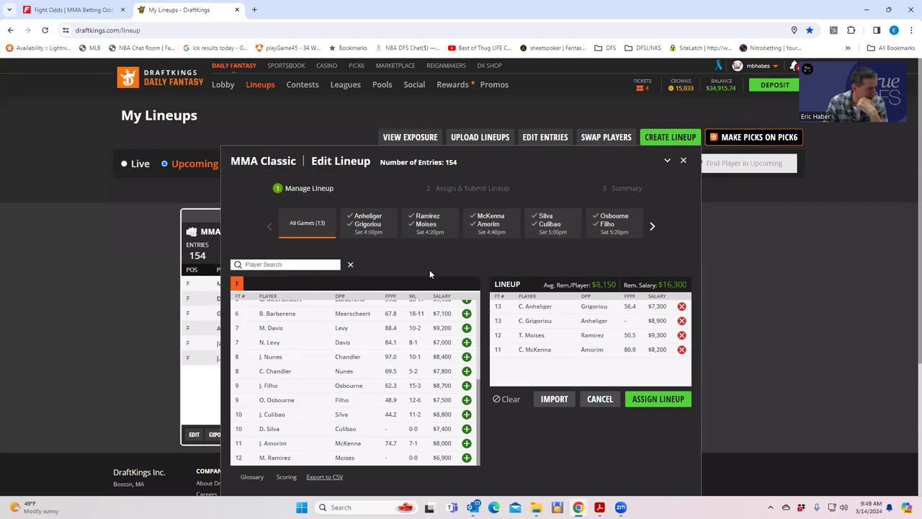
{"action": "left_click", "coordinate": [465, 401]}
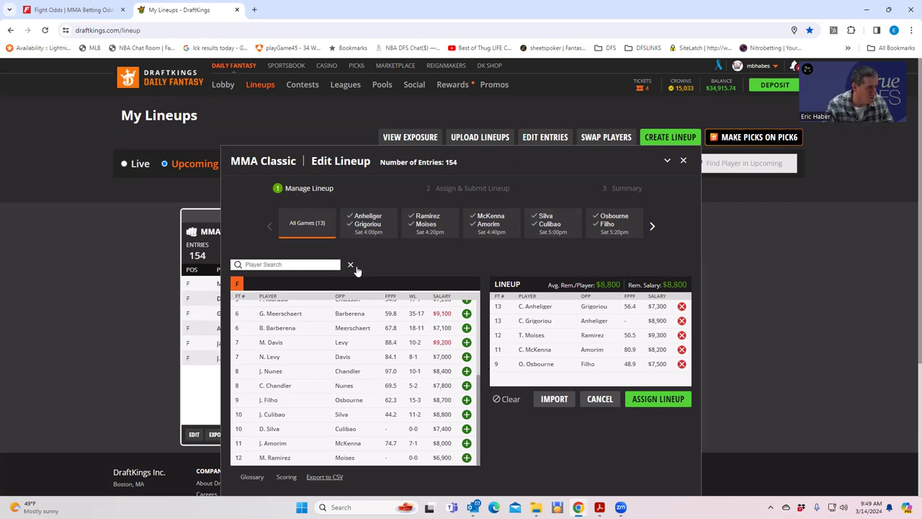
{"action": "left_click", "coordinate": [75, 12]}
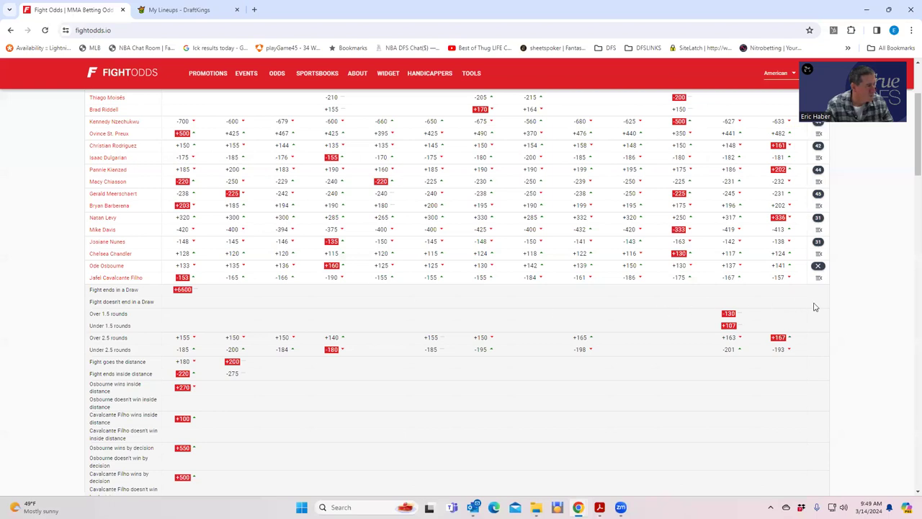
{"action": "left_click", "coordinate": [819, 267]}
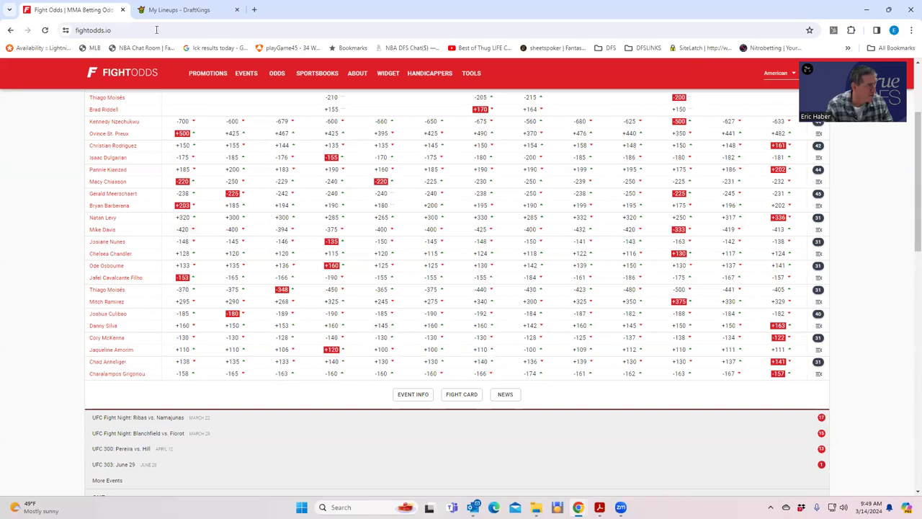
Expand the Josiane Nunes vs. Chelsea Chandler fight on FightOdds and examine its prop odds.
{"action": "left_click", "coordinate": [181, 10]}
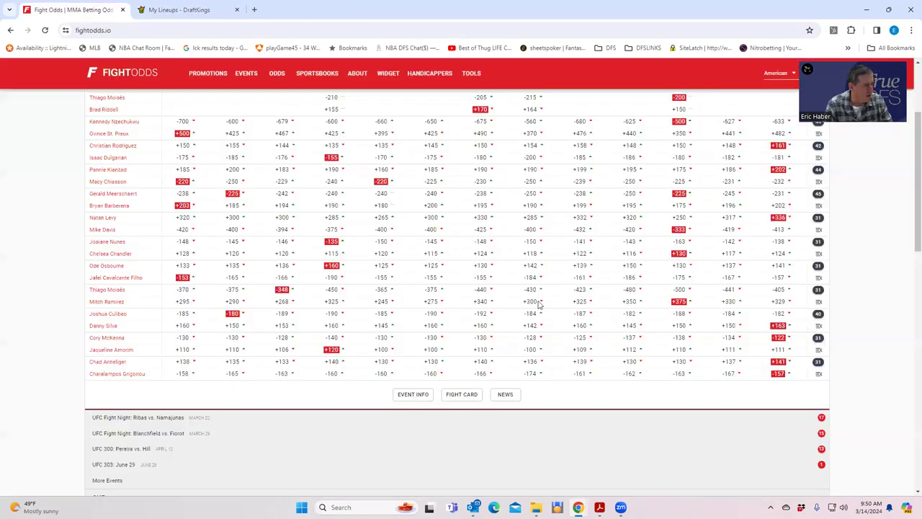
{"action": "scroll", "coordinate": [639, 306], "scroll_direction": "up", "scroll_amount": 2}
{"action": "scroll", "coordinate": [646, 330], "scroll_direction": "down", "scroll_amount": 2}
{"action": "left_click", "coordinate": [818, 243]}
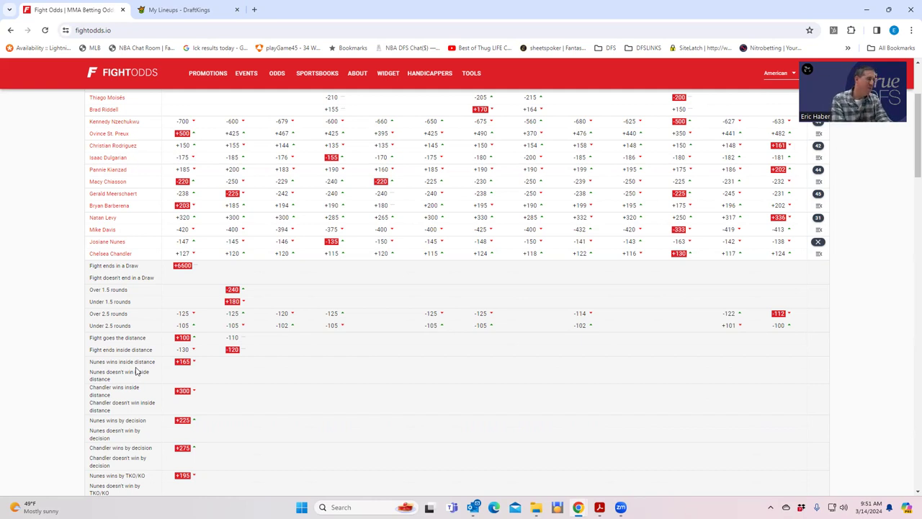
Add J. Nunes to the DraftKings lineup and collapse the Nunes vs. Chandler prop odds on FightOdds.
{"action": "left_click", "coordinate": [203, 12]}
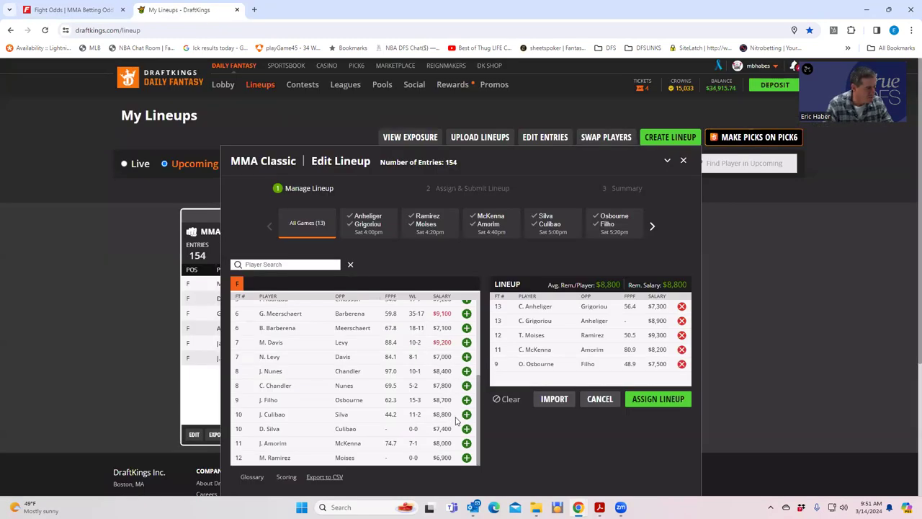
{"action": "left_click", "coordinate": [467, 371]}
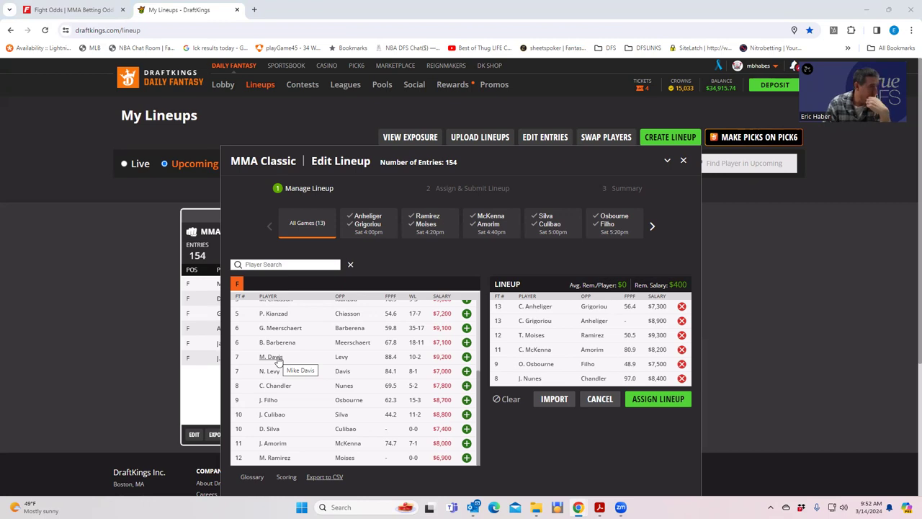
{"action": "left_click", "coordinate": [129, 13]}
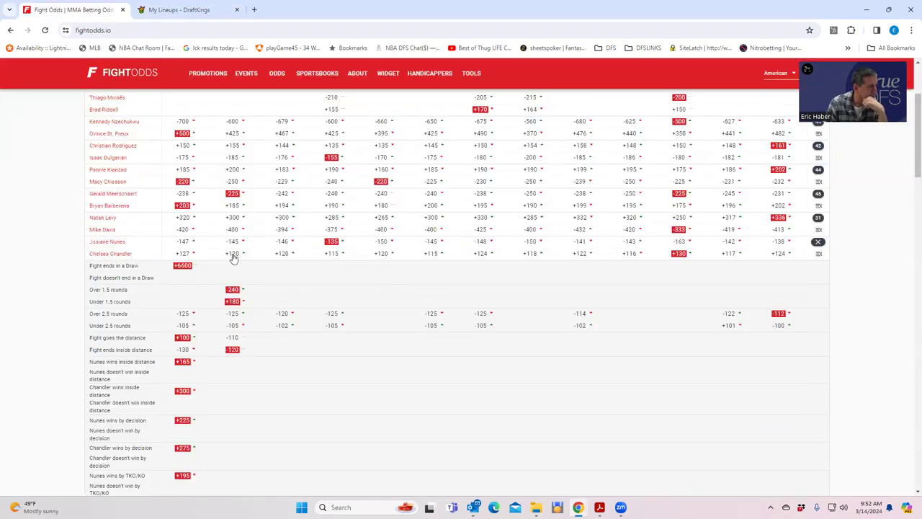
{"action": "left_click", "coordinate": [819, 242]}
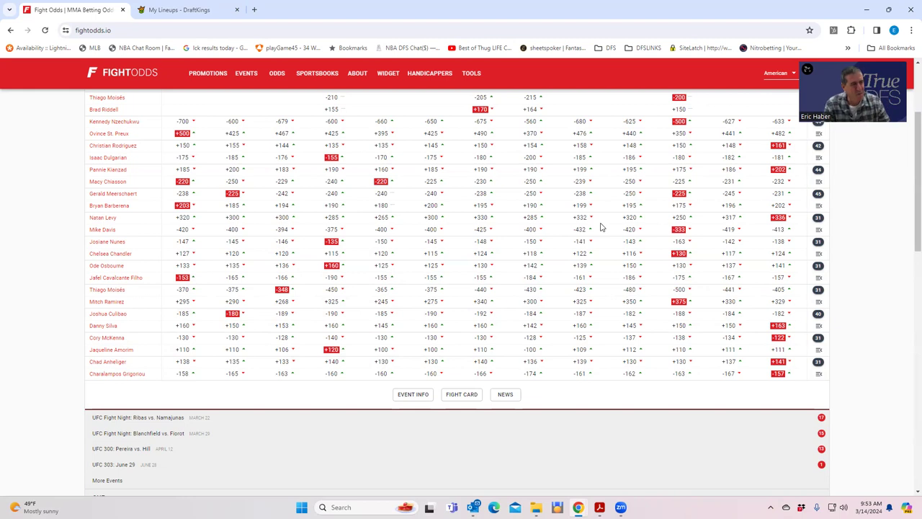
Expand the Natan Levy vs. Mike Davis fight and examine its inside-distance, decision, TKO/KO, submission and round props.
{"action": "left_click", "coordinate": [820, 223]}
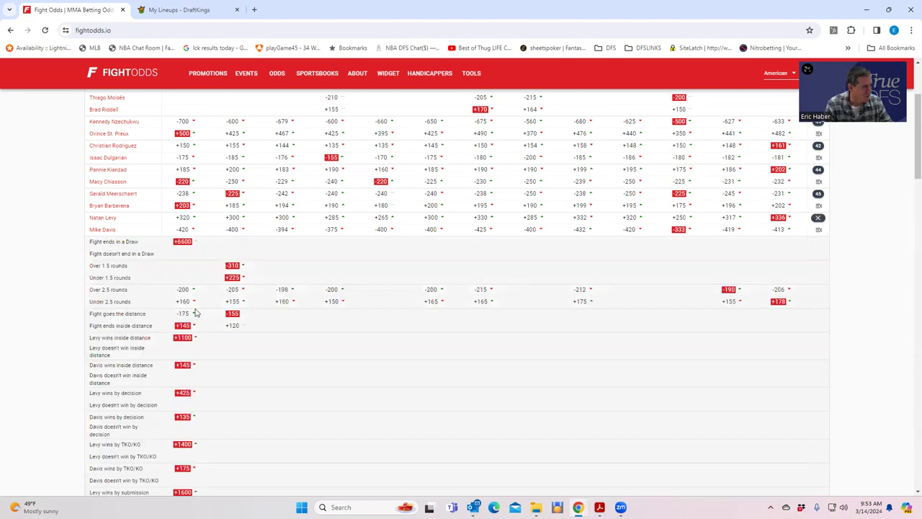
{"action": "scroll", "coordinate": [201, 371], "scroll_direction": "down", "scroll_amount": 3}
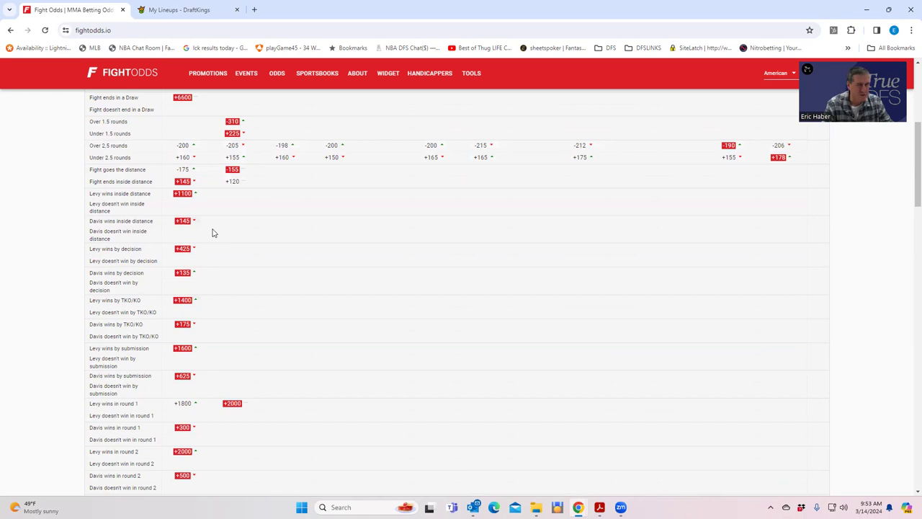
Switch to DraftKings and review the fight logs of Natan Levy and Mike Davis, highlighting Davis's 10/01/2022 bout against Borshchev.
{"action": "left_click", "coordinate": [196, 11]}
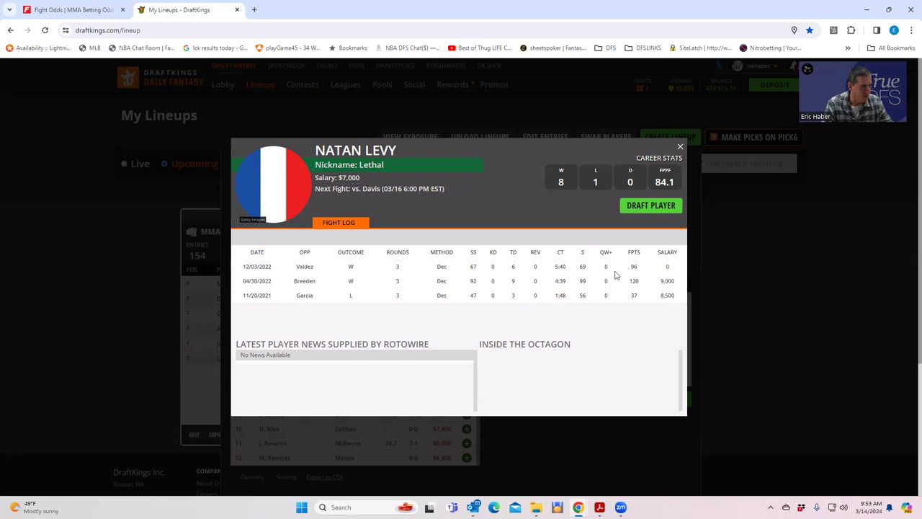
{"action": "left_click", "coordinate": [681, 148]}
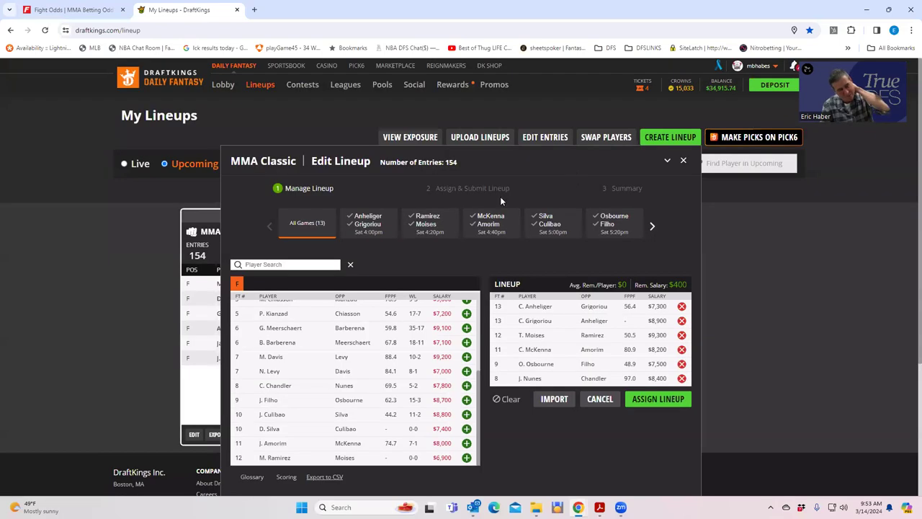
{"action": "left_click", "coordinate": [272, 358]}
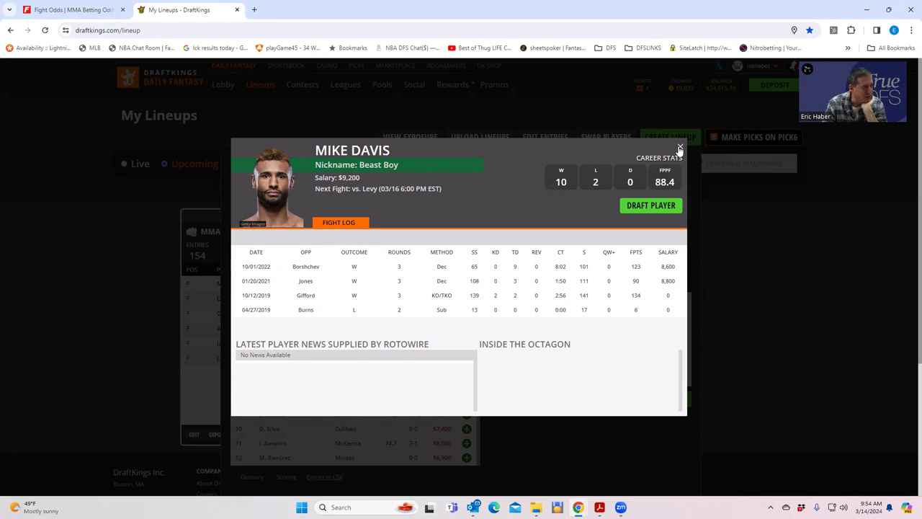
{"action": "left_click_drag", "start_coordinate": [680, 150], "coordinate": [410, 283]}
{"action": "left_click", "coordinate": [408, 285]}
{"action": "left_click_drag", "start_coordinate": [239, 268], "coordinate": [544, 268]}
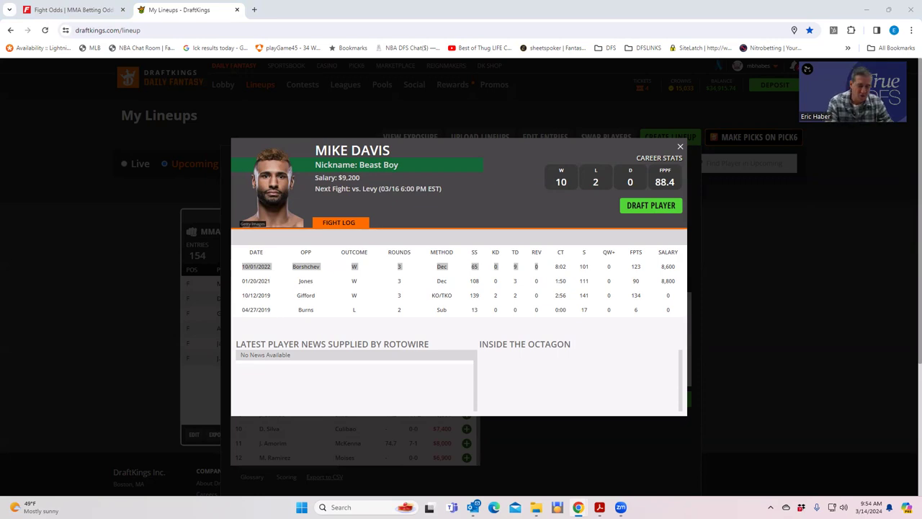
{"action": "left_click", "coordinate": [680, 147]}
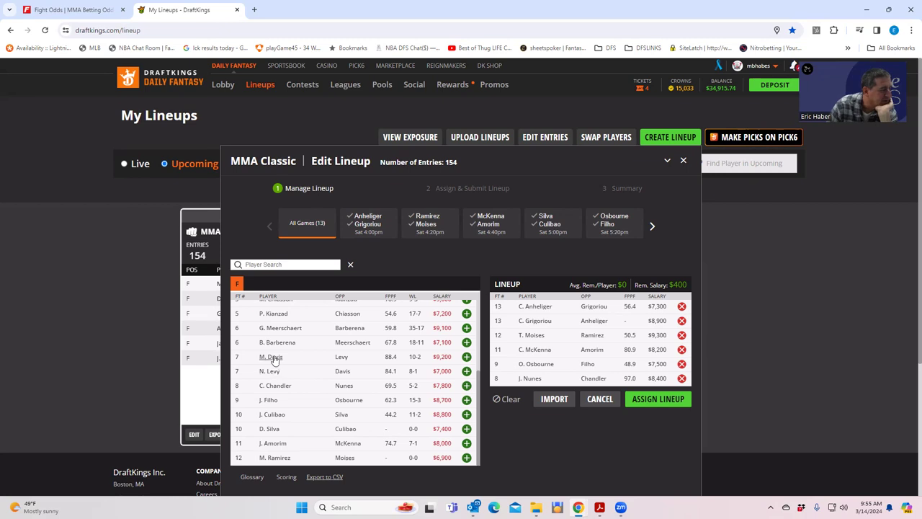
Reopen Mike Davis's player card, reread his career fight log and close the card.
{"action": "left_click", "coordinate": [272, 356]}
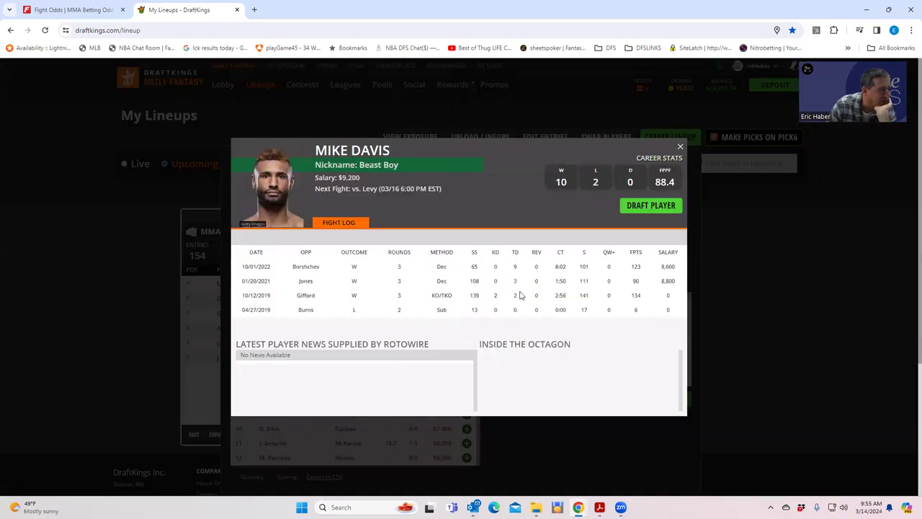
{"action": "scroll", "coordinate": [514, 302], "scroll_direction": "down", "scroll_amount": 2}
{"action": "scroll", "coordinate": [514, 305], "scroll_direction": "up", "scroll_amount": 1}
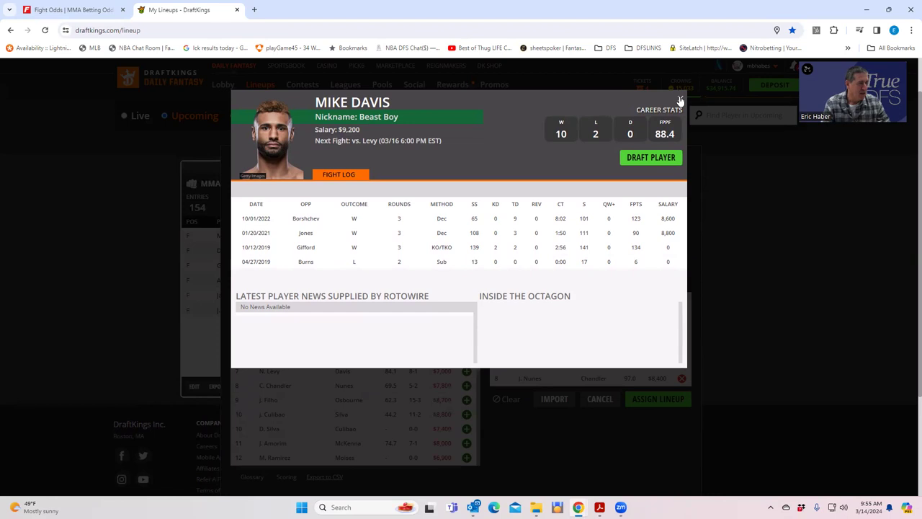
{"action": "left_click", "coordinate": [681, 100]}
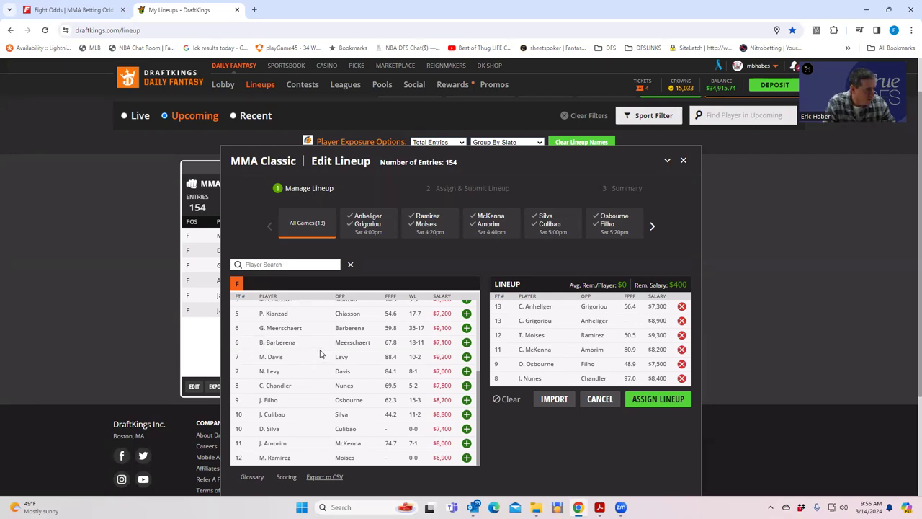
Find G. Meerschaert and B. Barberena in the DraftKings player pool and check their salaries.
{"action": "scroll", "coordinate": [301, 337], "scroll_direction": "up", "scroll_amount": 1}
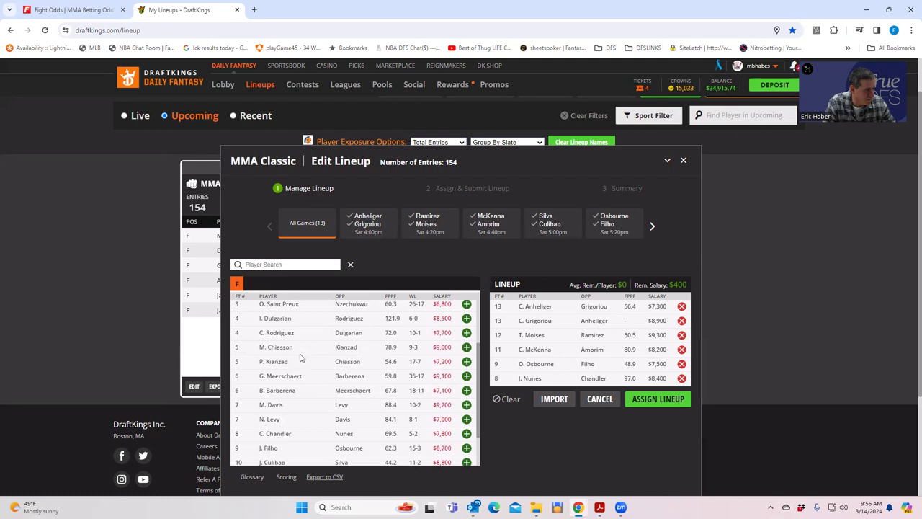
{"action": "scroll", "coordinate": [296, 363], "scroll_direction": "up", "scroll_amount": 1}
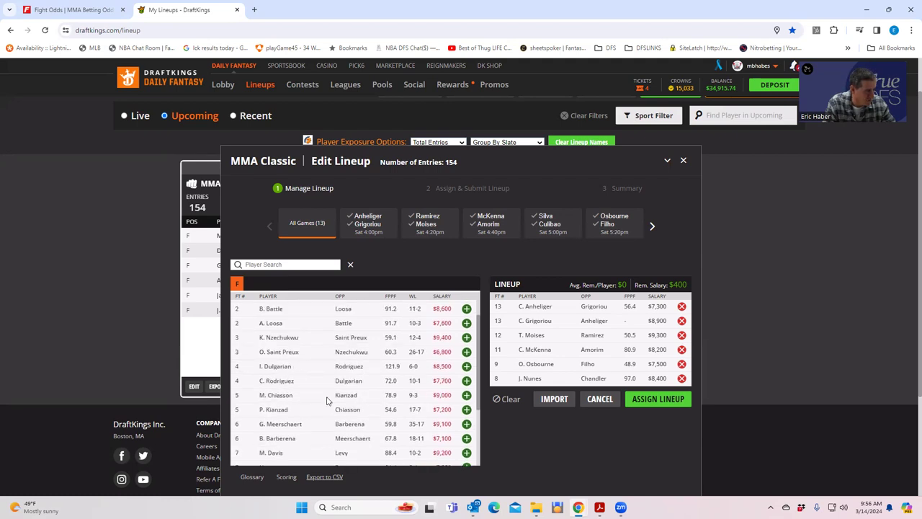
{"action": "scroll", "coordinate": [326, 401], "scroll_direction": "down", "scroll_amount": 1}
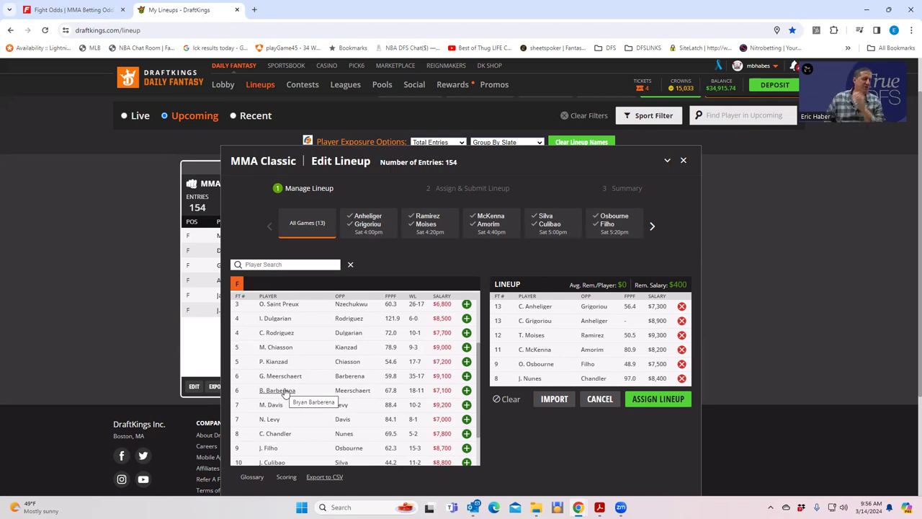
Switch to FightOdds and collapse the Natan Levy vs. Mike Davis prop odds.
{"action": "left_click", "coordinate": [79, 11]}
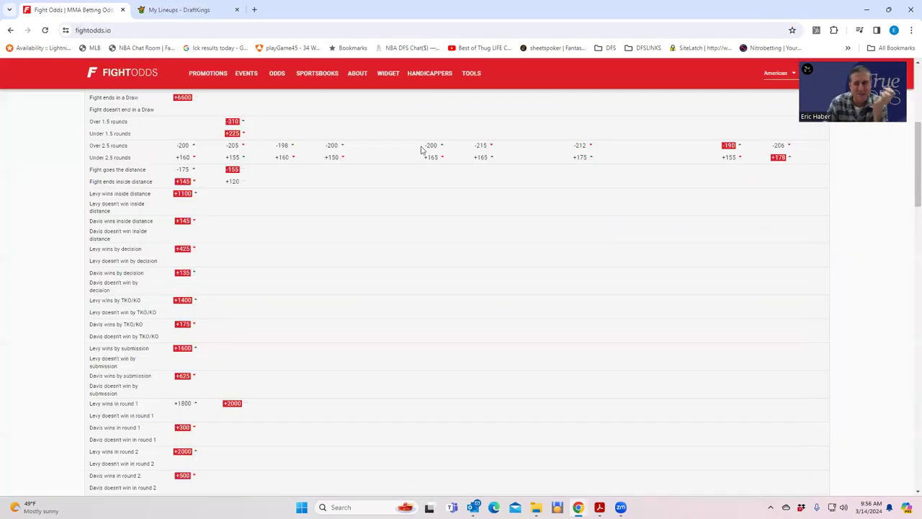
{"action": "scroll", "coordinate": [469, 212], "scroll_direction": "up", "scroll_amount": 3}
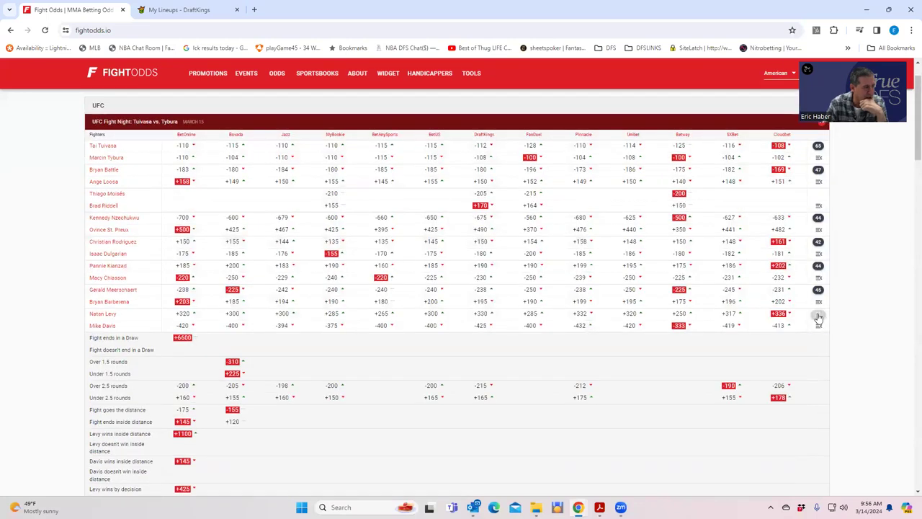
{"action": "left_click", "coordinate": [819, 317]}
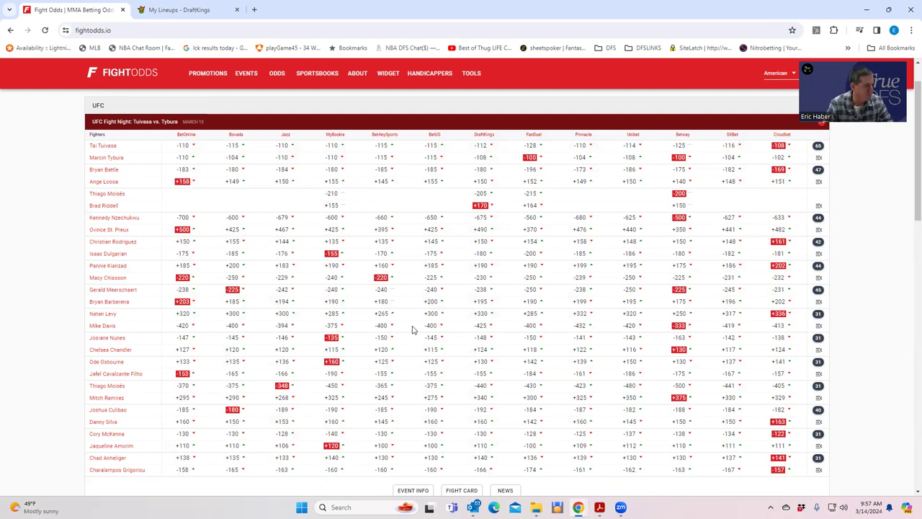
Expand the Gerald Meerschaert vs. Bryan Barberena fight, examine its round, distance and decision props, and collapse it.
{"action": "left_click", "coordinate": [818, 292]}
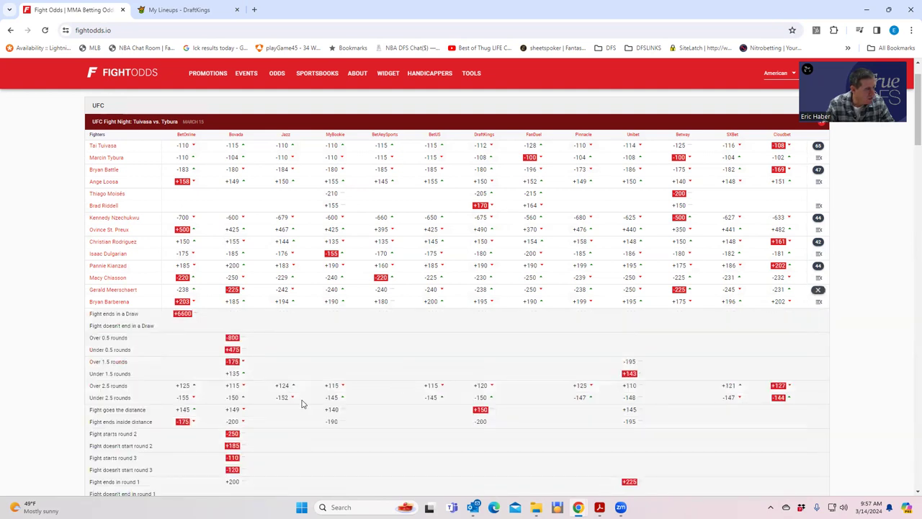
{"action": "scroll", "coordinate": [265, 431], "scroll_direction": "down", "scroll_amount": 2}
{"action": "scroll", "coordinate": [265, 431], "scroll_direction": "down", "scroll_amount": 2}
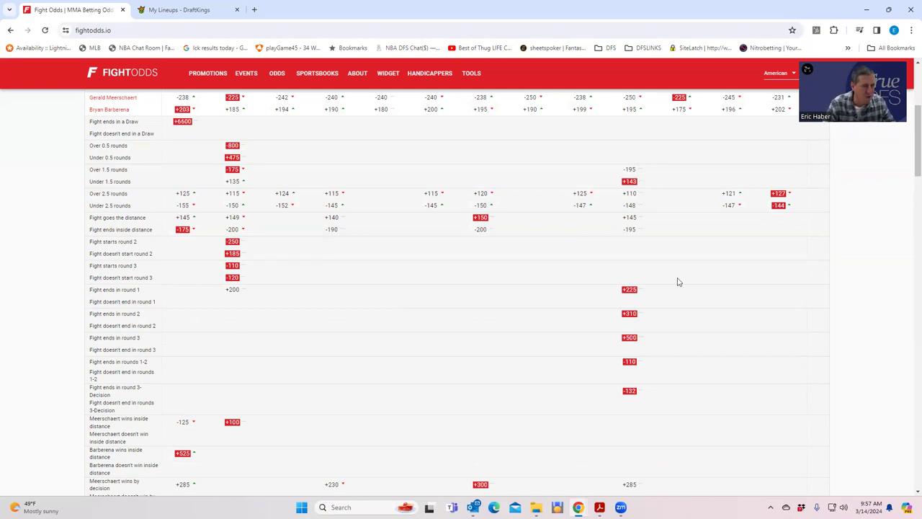
{"action": "scroll", "coordinate": [692, 274], "scroll_direction": "up", "scroll_amount": 3}
{"action": "left_click", "coordinate": [819, 290]}
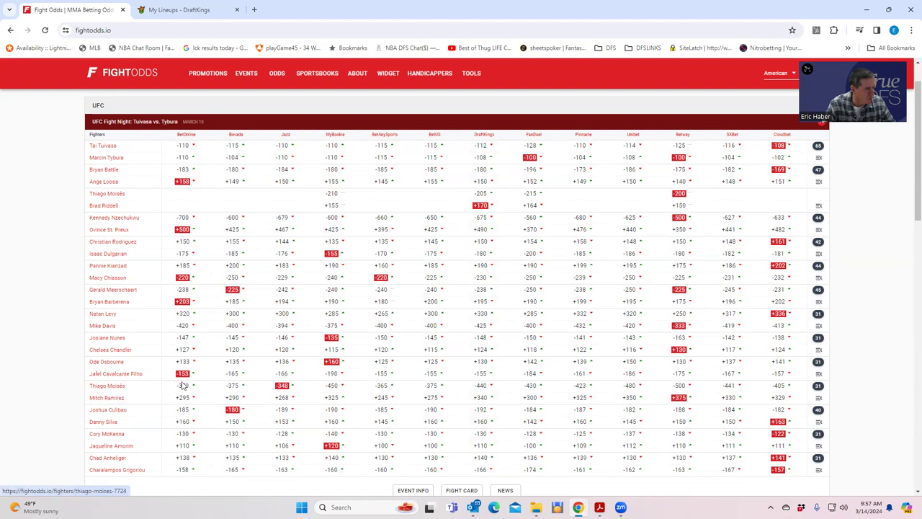
Expand the Thiago Moisés vs. Mitch Ramirez fight, examine its inside-distance, decision and TKO/KO props, and collapse it.
{"action": "left_click", "coordinate": [818, 389]}
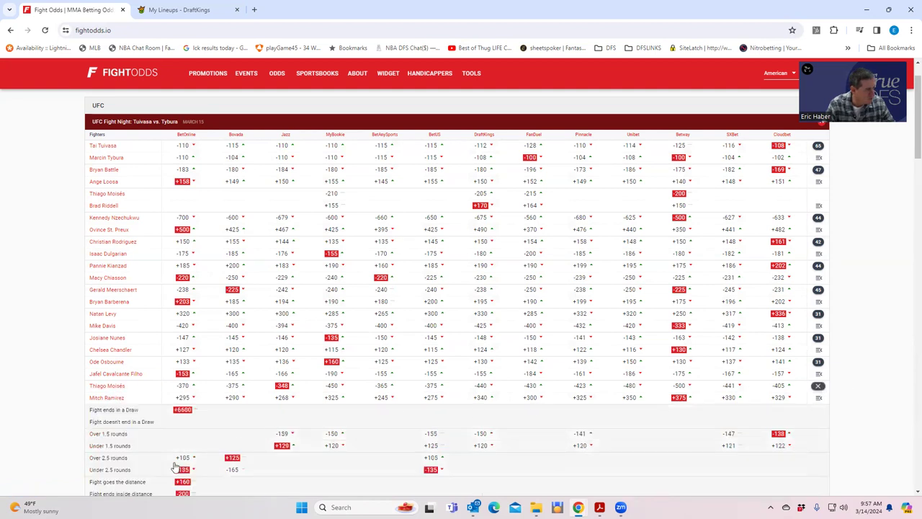
{"action": "scroll", "coordinate": [177, 468], "scroll_direction": "down", "scroll_amount": 3}
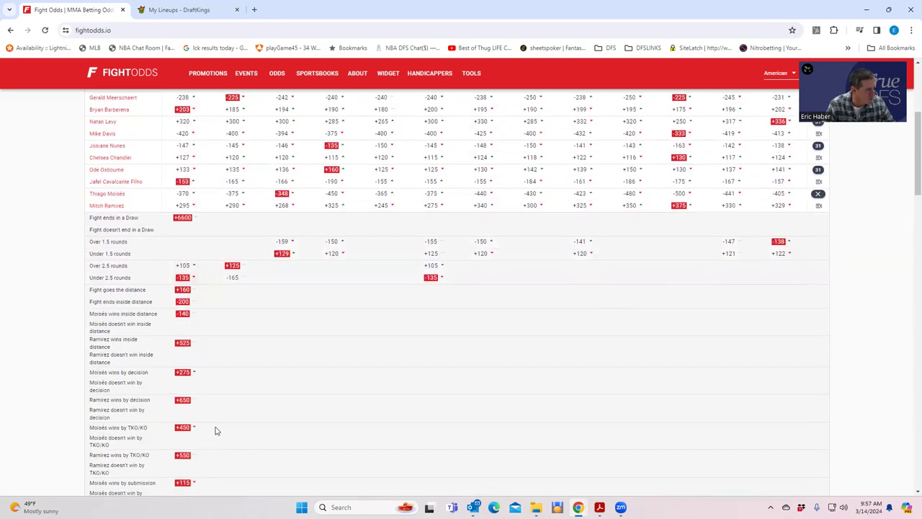
{"action": "left_click", "coordinate": [818, 193]}
{"action": "scroll", "coordinate": [262, 279], "scroll_direction": "up", "scroll_amount": 1}
{"action": "scroll", "coordinate": [245, 285], "scroll_direction": "up", "scroll_amount": 1}
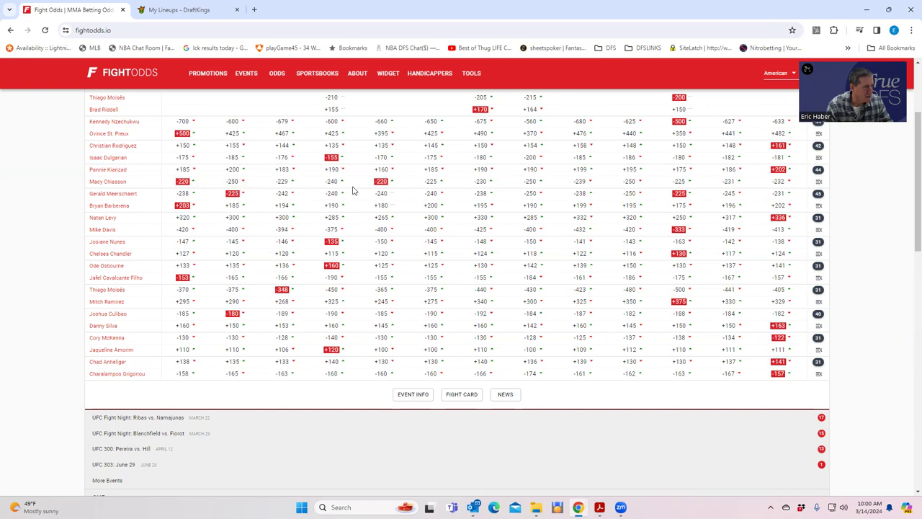
Glance at the DraftKings player pool, return to FightOdds, and examine the Pannie Kianzad vs. Macy Chiasson distance, decision and TKO/KO props.
{"action": "left_click", "coordinate": [179, 10]}
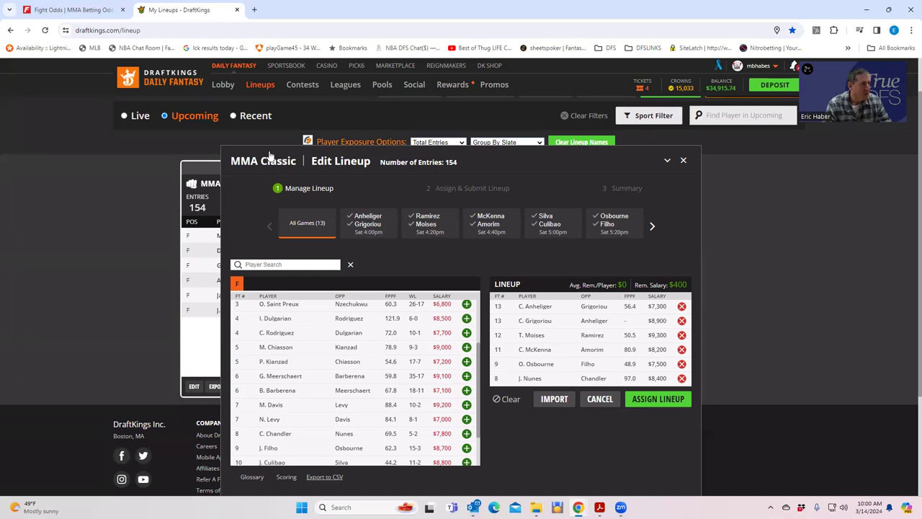
{"action": "left_click", "coordinate": [52, 11]}
{"action": "scroll", "coordinate": [475, 253], "scroll_direction": "up", "scroll_amount": 3}
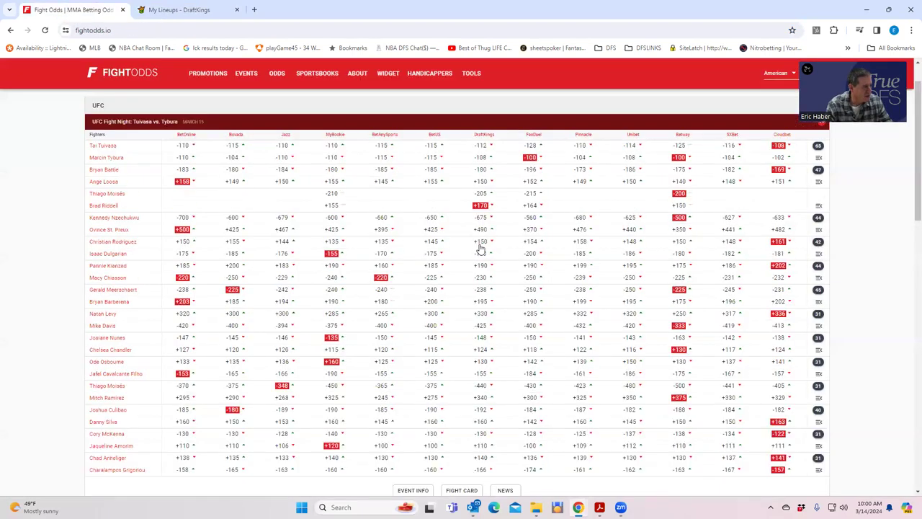
{"action": "left_click", "coordinate": [819, 266]}
{"action": "scroll", "coordinate": [819, 268], "scroll_direction": "down", "scroll_amount": 3}
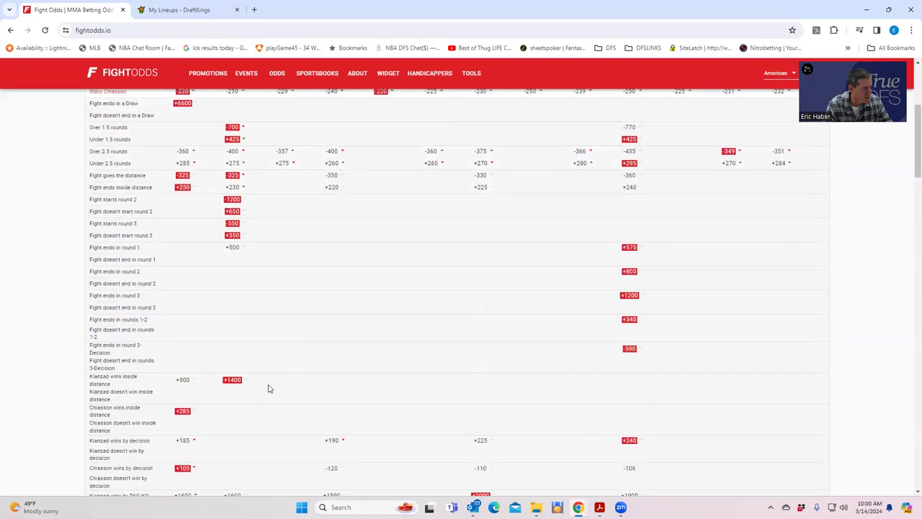
{"action": "scroll", "coordinate": [206, 380], "scroll_direction": "down", "scroll_amount": 1}
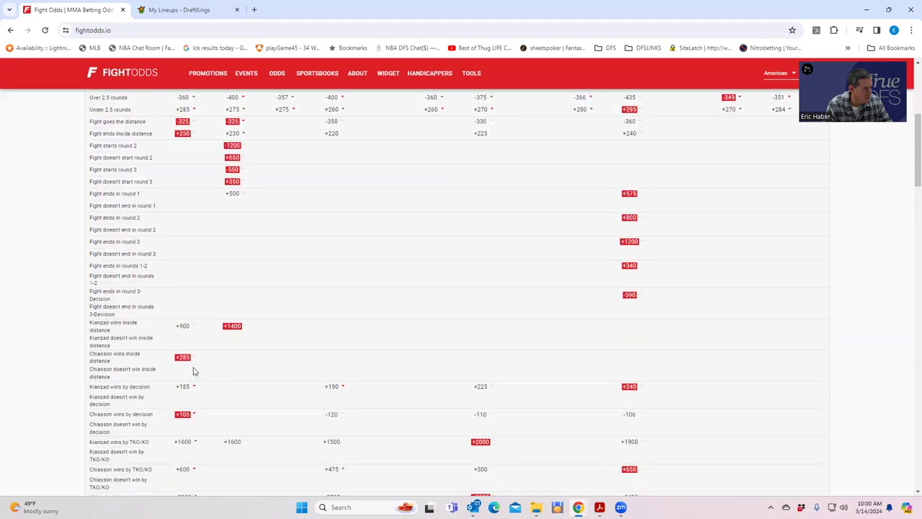
{"action": "scroll", "coordinate": [317, 350], "scroll_direction": "up", "scroll_amount": 1}
{"action": "scroll", "coordinate": [328, 342], "scroll_direction": "up", "scroll_amount": 2}
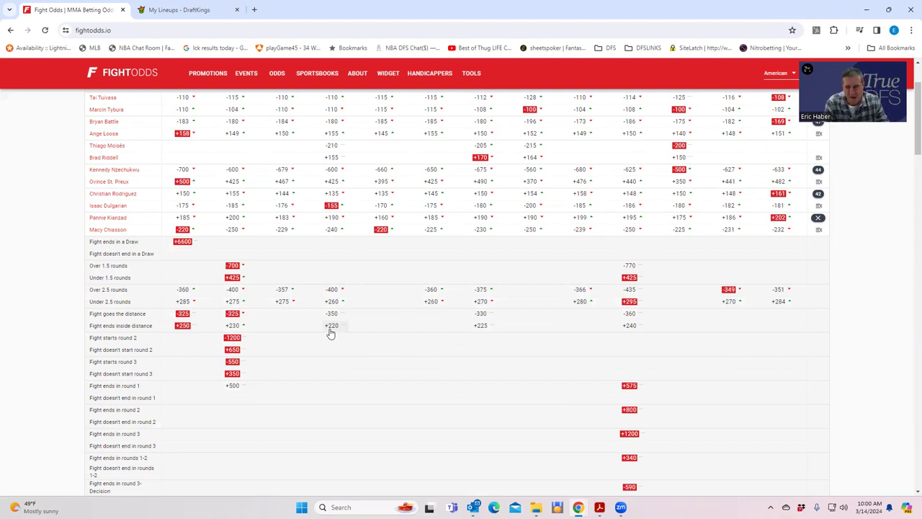
Switch to DraftKings and review Macy Chiasson's full fight log from her player card.
{"action": "left_click", "coordinate": [185, 11]}
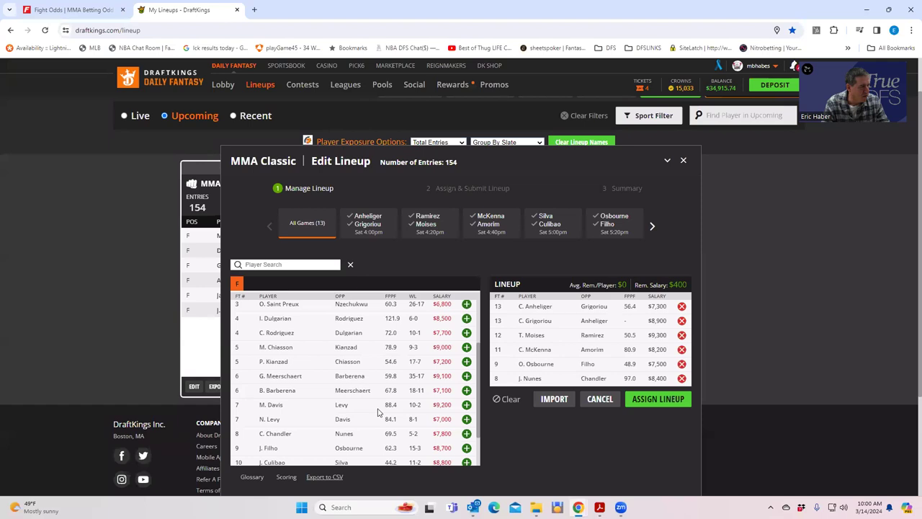
{"action": "left_click", "coordinate": [280, 348]}
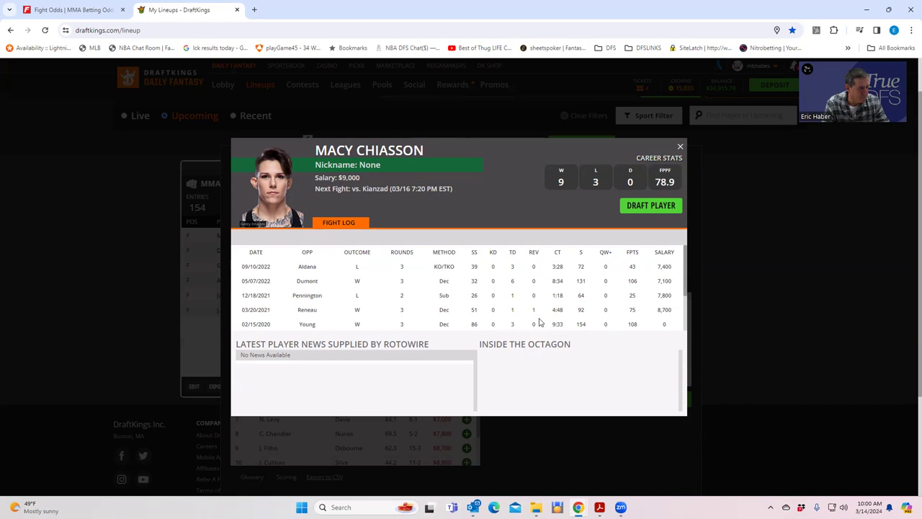
{"action": "scroll", "coordinate": [539, 322], "scroll_direction": "down", "scroll_amount": 2}
{"action": "scroll", "coordinate": [537, 320], "scroll_direction": "up", "scroll_amount": 2}
{"action": "scroll", "coordinate": [528, 306], "scroll_direction": "down", "scroll_amount": 2}
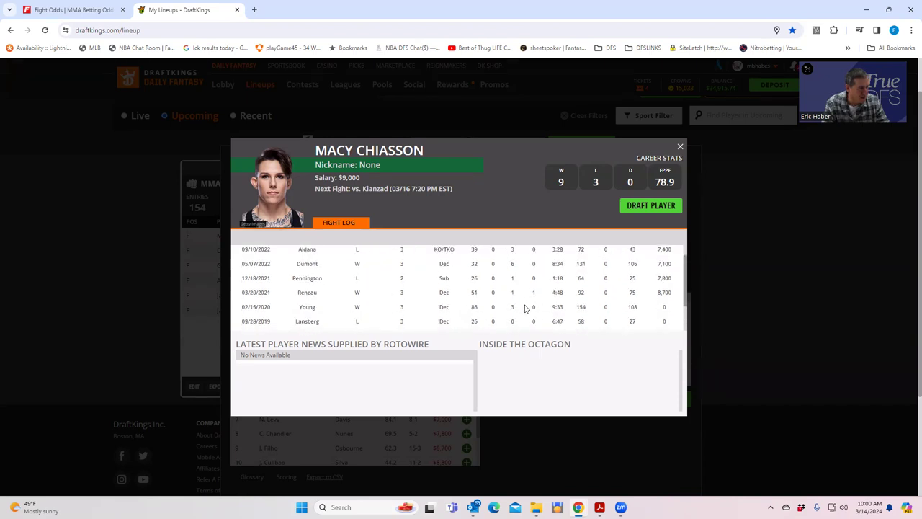
{"action": "scroll", "coordinate": [526, 307], "scroll_direction": "down", "scroll_amount": 1}
{"action": "scroll", "coordinate": [528, 307], "scroll_direction": "up", "scroll_amount": 5}
{"action": "scroll", "coordinate": [529, 306], "scroll_direction": "down", "scroll_amount": 5}
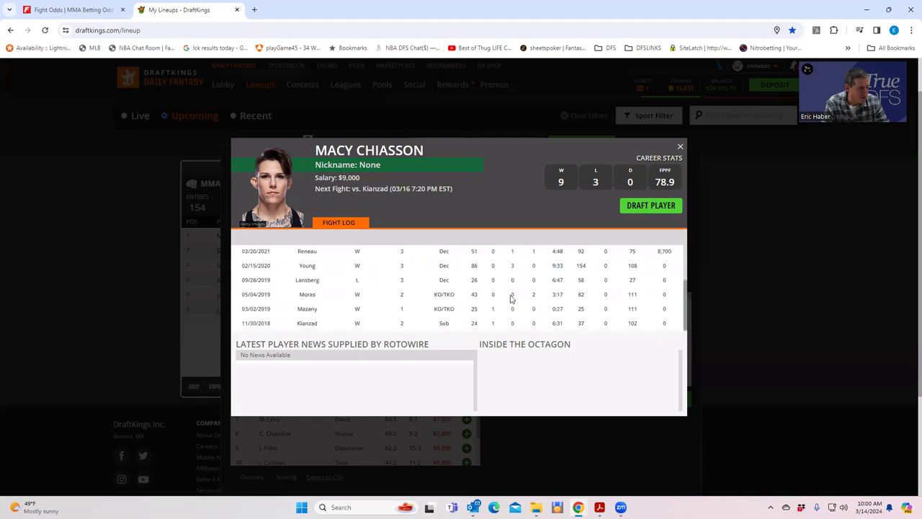
{"action": "scroll", "coordinate": [512, 296], "scroll_direction": "up", "scroll_amount": 4}
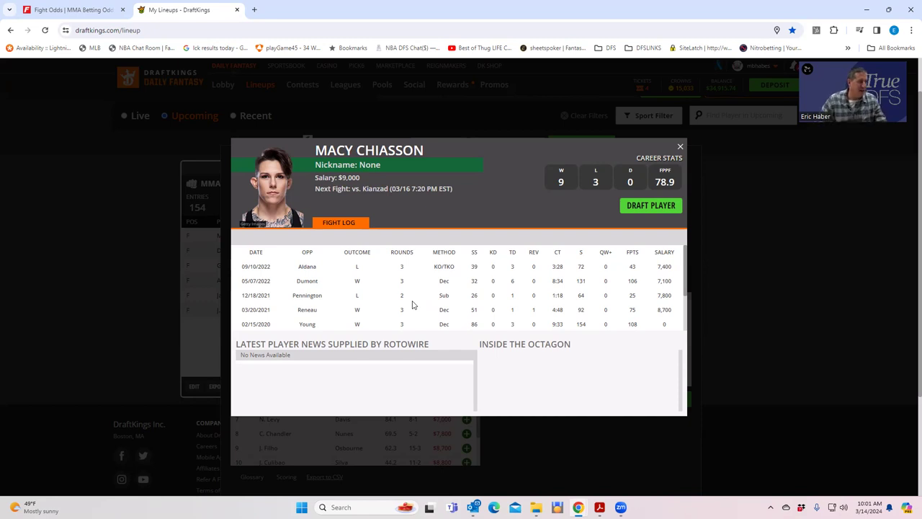
{"action": "left_click", "coordinate": [680, 147]}
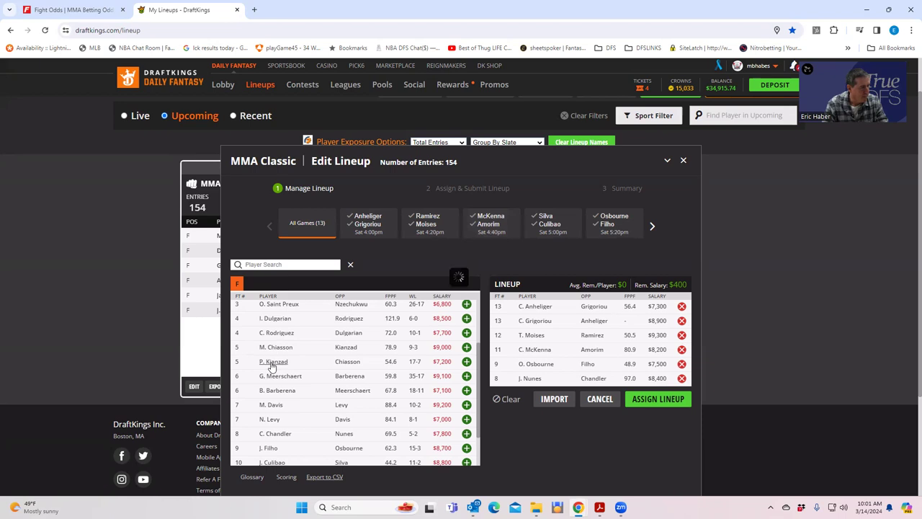
Review Pannie Kianzad's full fight log on her player card, close it and switch back to FightOdds.
{"action": "left_click", "coordinate": [276, 363]}
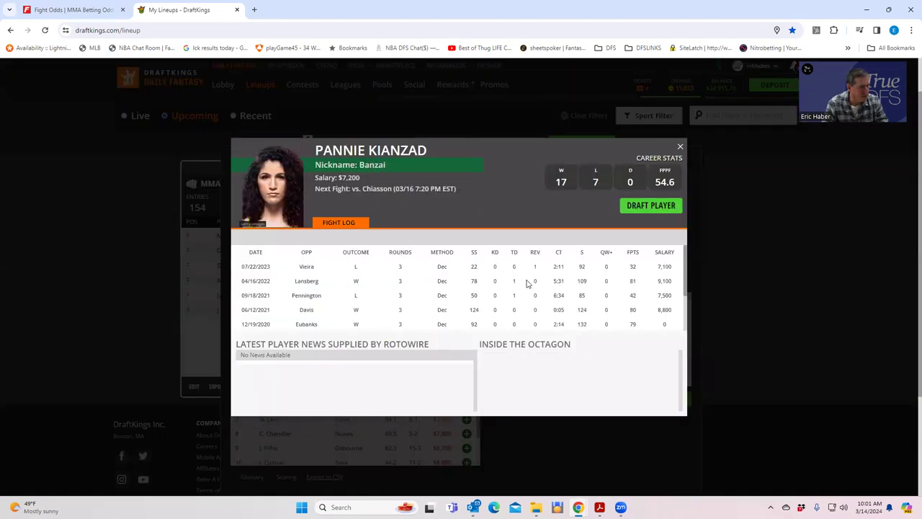
{"action": "scroll", "coordinate": [556, 295], "scroll_direction": "down", "scroll_amount": 2}
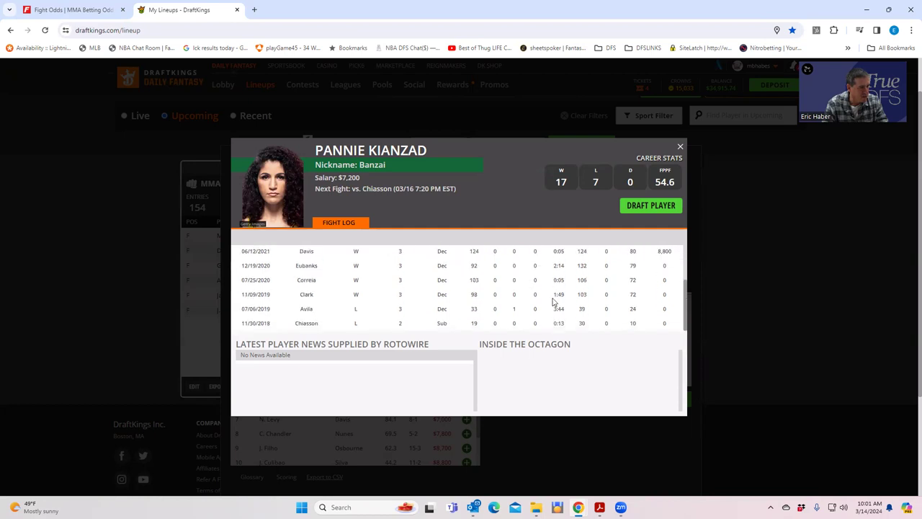
{"action": "left_click", "coordinate": [680, 149]}
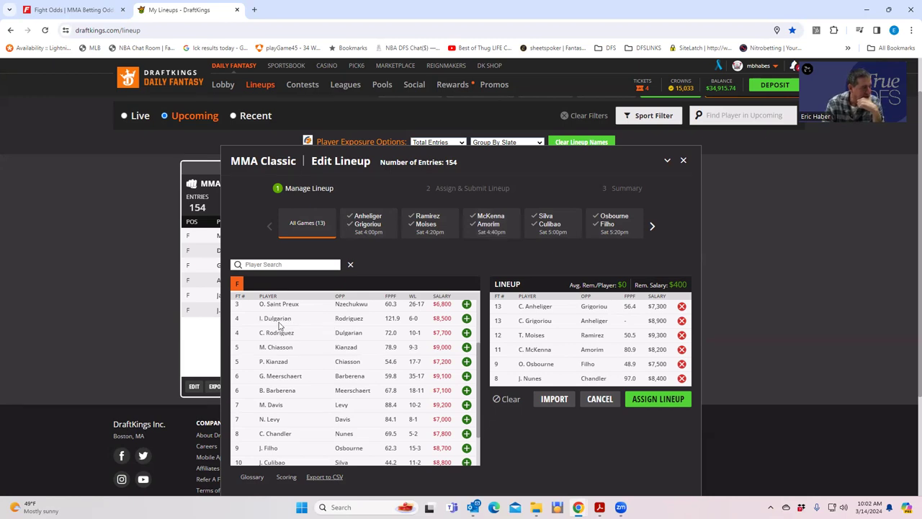
{"action": "left_click", "coordinate": [53, 12]}
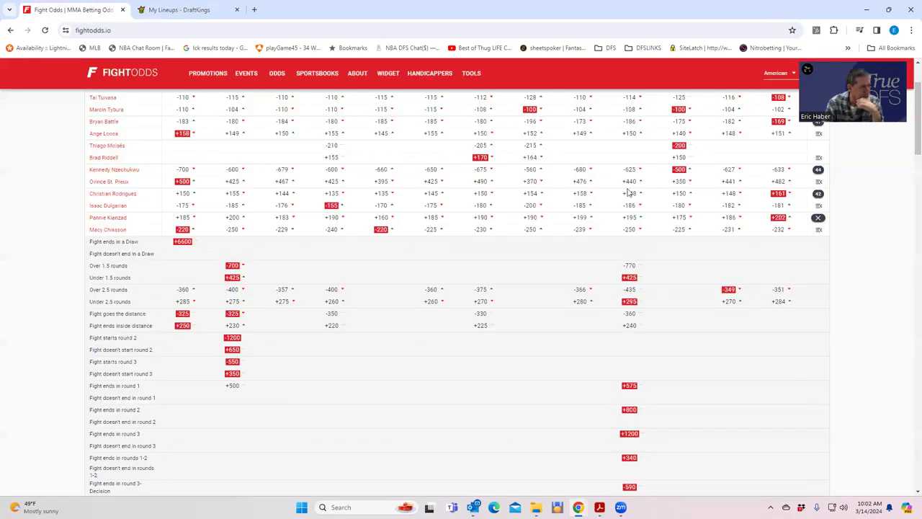
Collapse the Pannie Kianzad vs. Macy Chiasson props, glance at the DraftKings player pool, and return to FightOdds.
{"action": "left_click", "coordinate": [821, 220]}
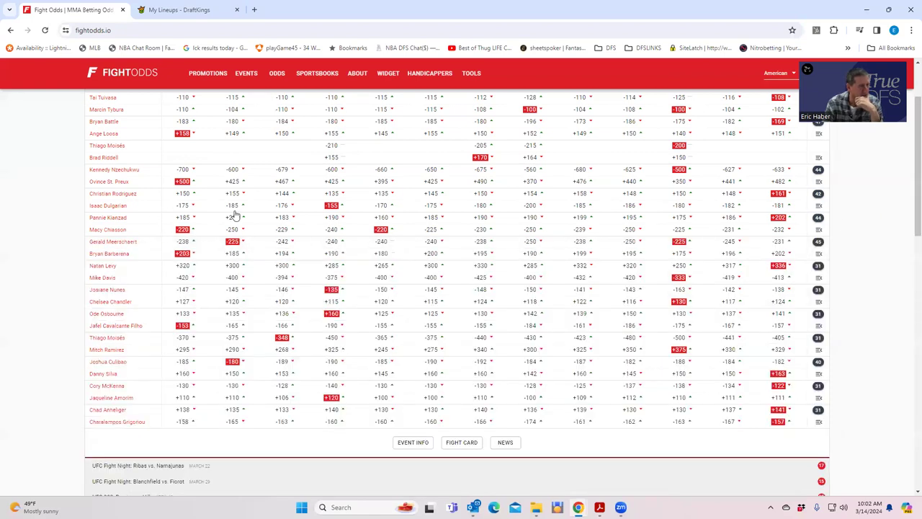
{"action": "left_click", "coordinate": [153, 11]}
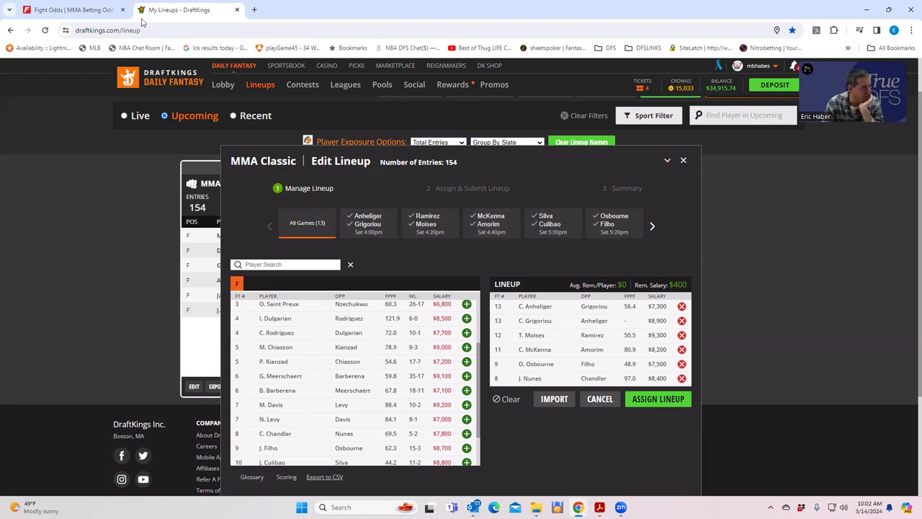
{"action": "left_click", "coordinate": [90, 14]}
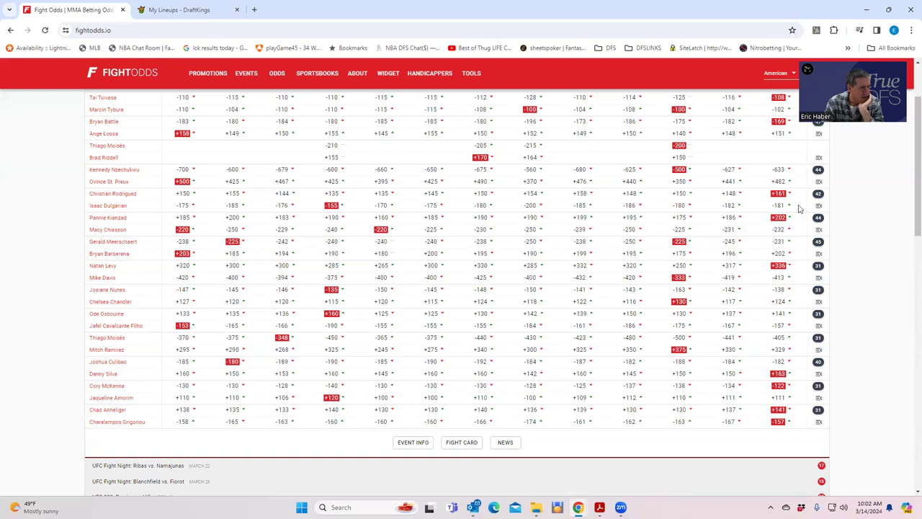
Expand the Christian Rodriguez vs. Isaac Dulgarian fight and examine its distance, decision and TKO/KO props.
{"action": "left_click", "coordinate": [819, 193]}
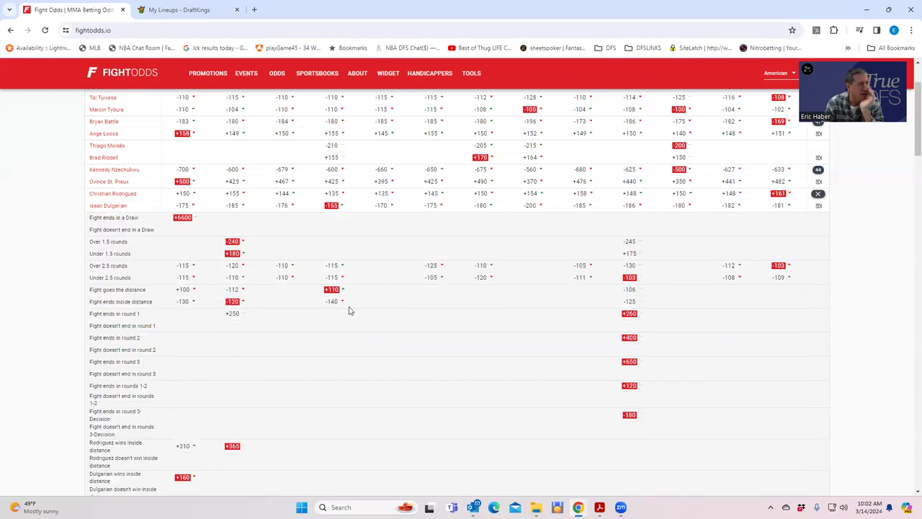
{"action": "scroll", "coordinate": [376, 357], "scroll_direction": "down", "scroll_amount": 1}
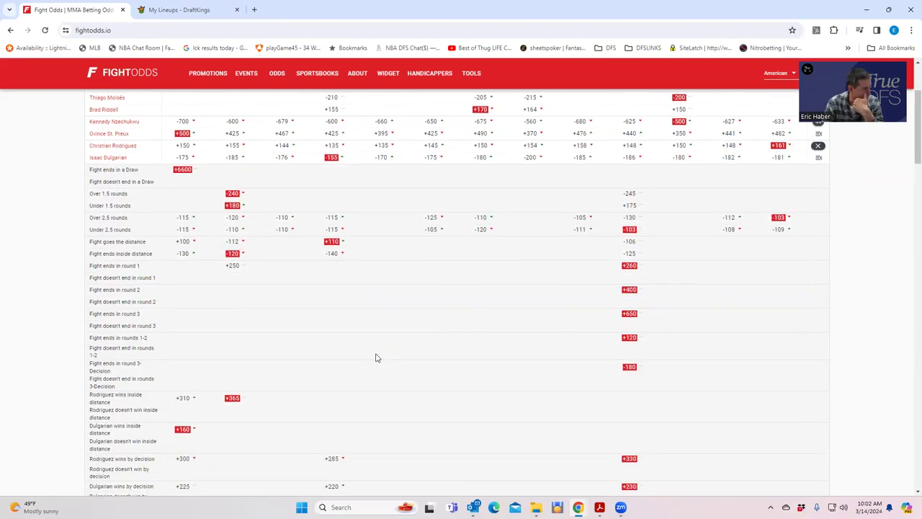
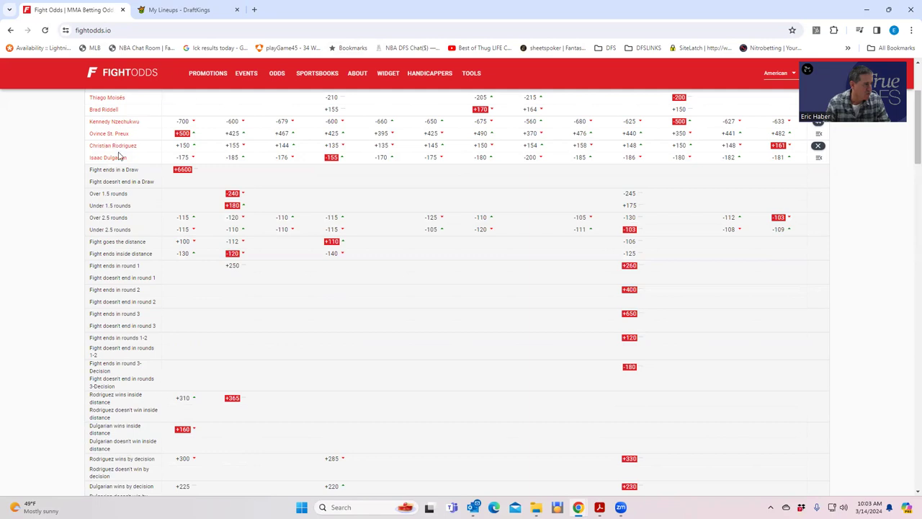
{"action": "scroll", "coordinate": [224, 319], "scroll_direction": "down", "scroll_amount": 3}
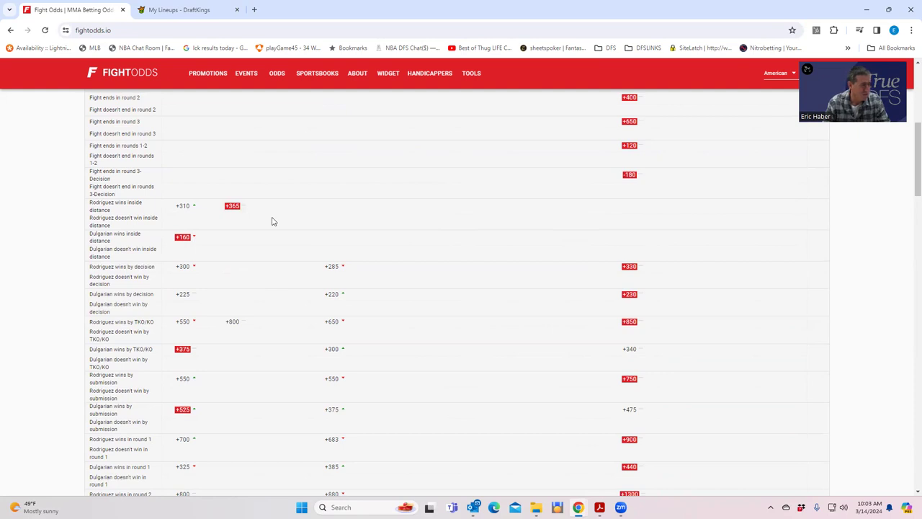
{"action": "scroll", "coordinate": [380, 207], "scroll_direction": "up", "scroll_amount": 2}
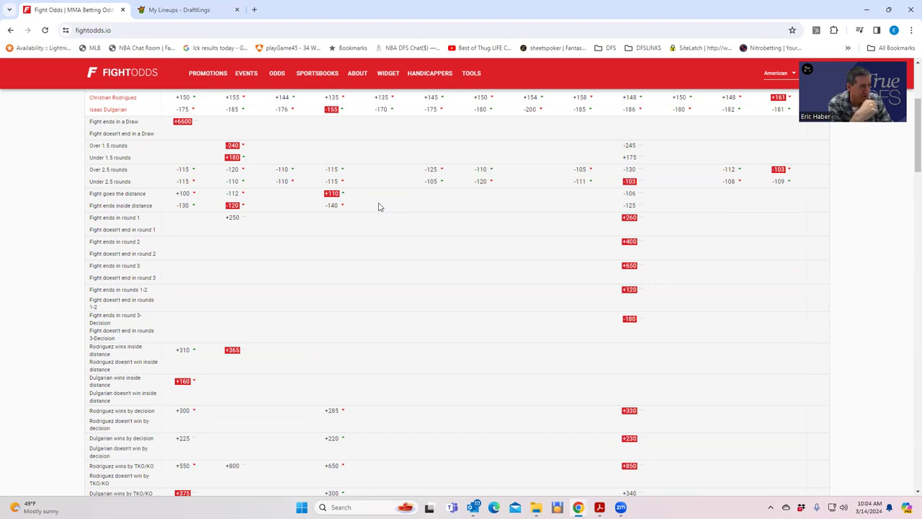
Switch to DraftKings and replace C. Grigoriou with I. Dulgarian in the lineup.
{"action": "left_click", "coordinate": [195, 10]}
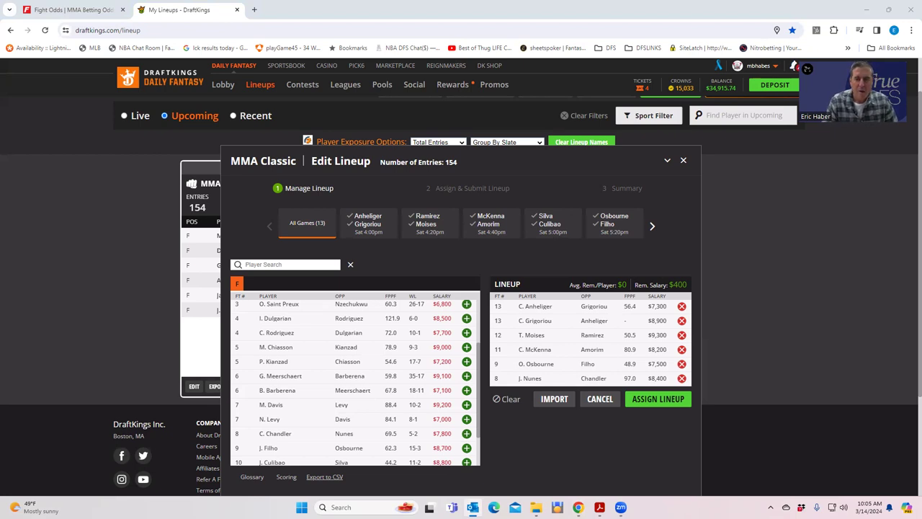
{"action": "left_click", "coordinate": [681, 320]}
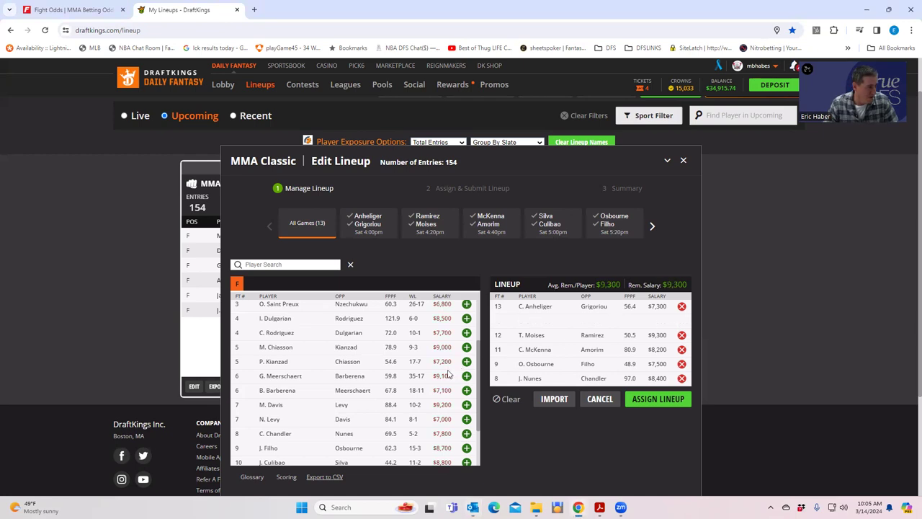
{"action": "left_click", "coordinate": [466, 317]}
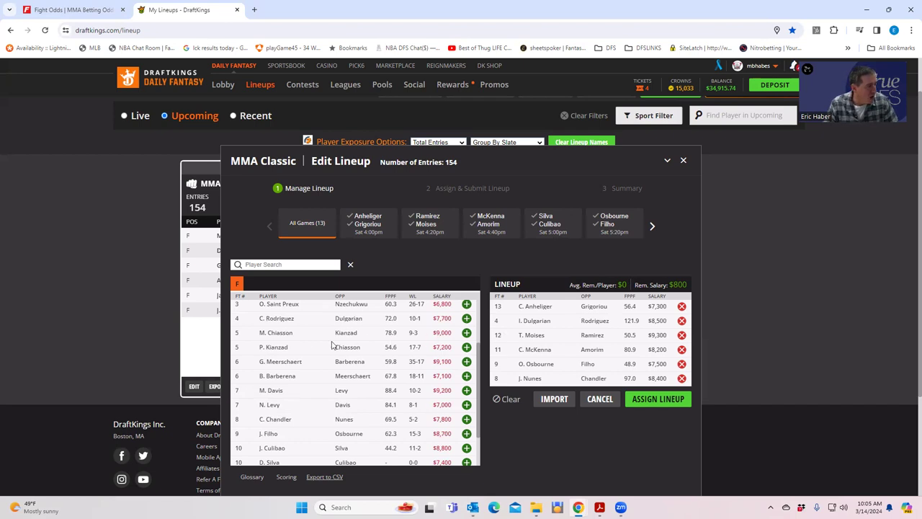
{"action": "scroll", "coordinate": [320, 332], "scroll_direction": "up", "scroll_amount": 2}
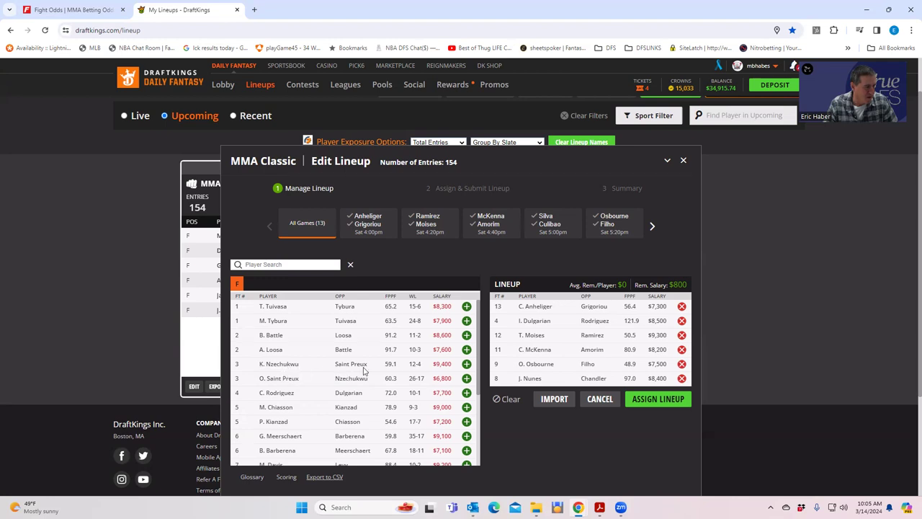
Switch back to FightOdds and collapse the Christian Rodriguez vs. Isaac Dulgarian props.
{"action": "left_click", "coordinate": [93, 14]}
{"action": "scroll", "coordinate": [786, 181], "scroll_direction": "up", "scroll_amount": 1}
{"action": "scroll", "coordinate": [799, 186], "scroll_direction": "up", "scroll_amount": 2}
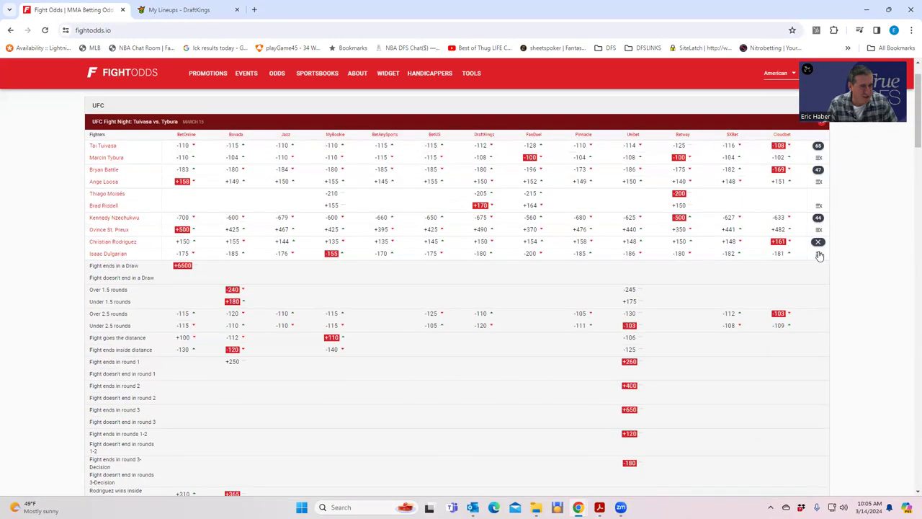
{"action": "left_click", "coordinate": [817, 244]}
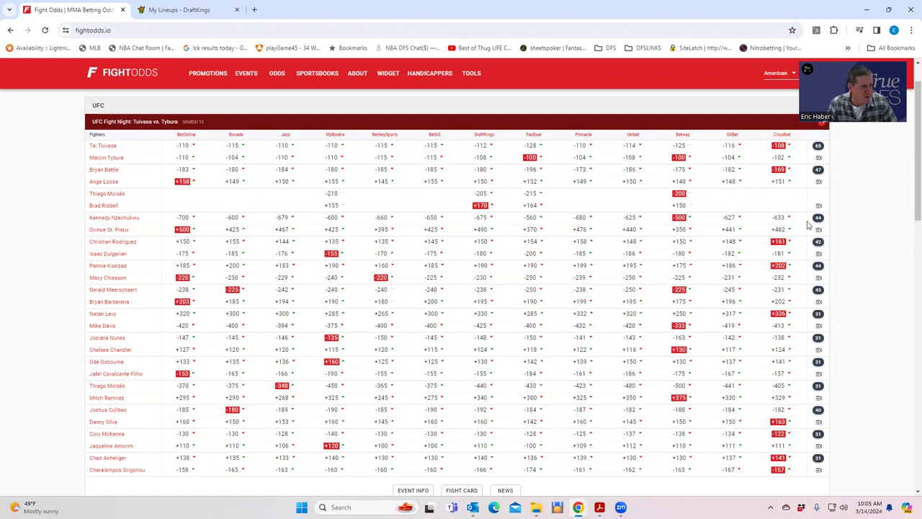
Expand the Kennedy Nzechukwu vs. Ovince St. Preux fight, examine its distance, TKO/KO, submission and round props, and collapse it.
{"action": "left_click", "coordinate": [818, 217]}
{"action": "scroll", "coordinate": [249, 377], "scroll_direction": "down", "scroll_amount": 2}
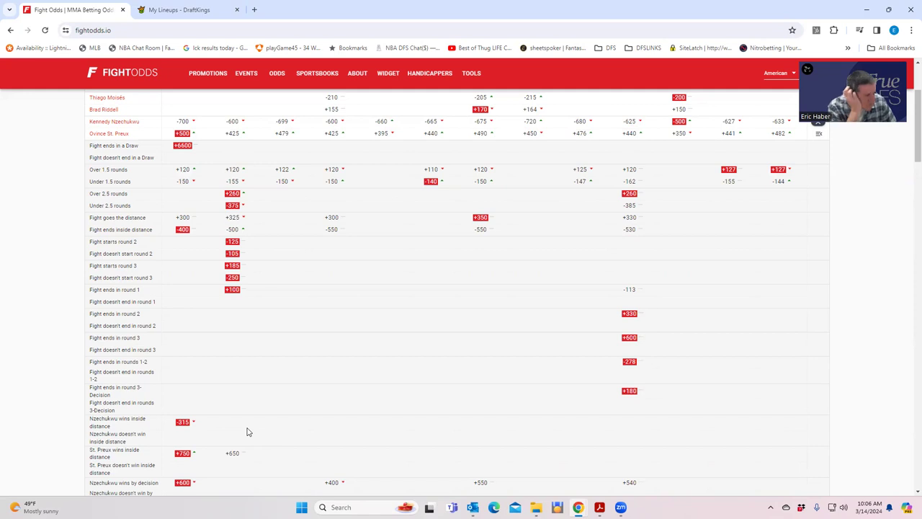
{"action": "scroll", "coordinate": [454, 407], "scroll_direction": "down", "scroll_amount": 2}
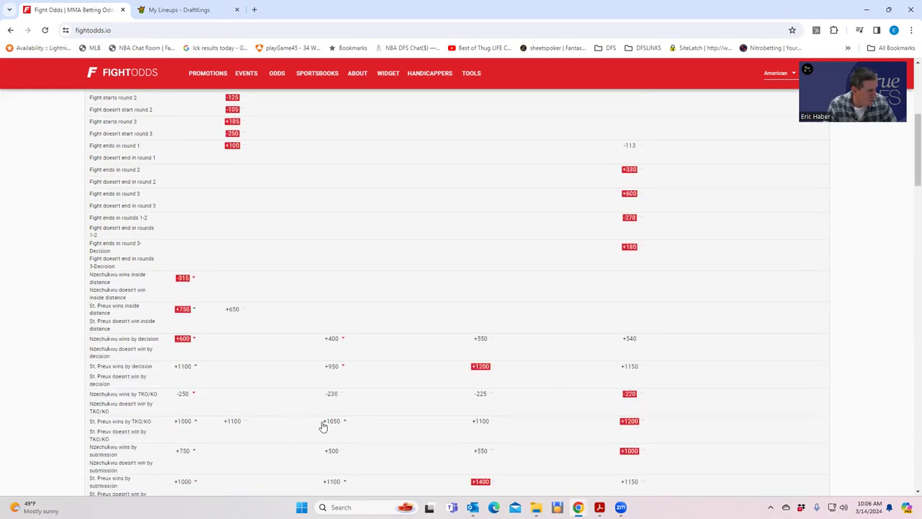
{"action": "scroll", "coordinate": [320, 427], "scroll_direction": "down", "scroll_amount": 2}
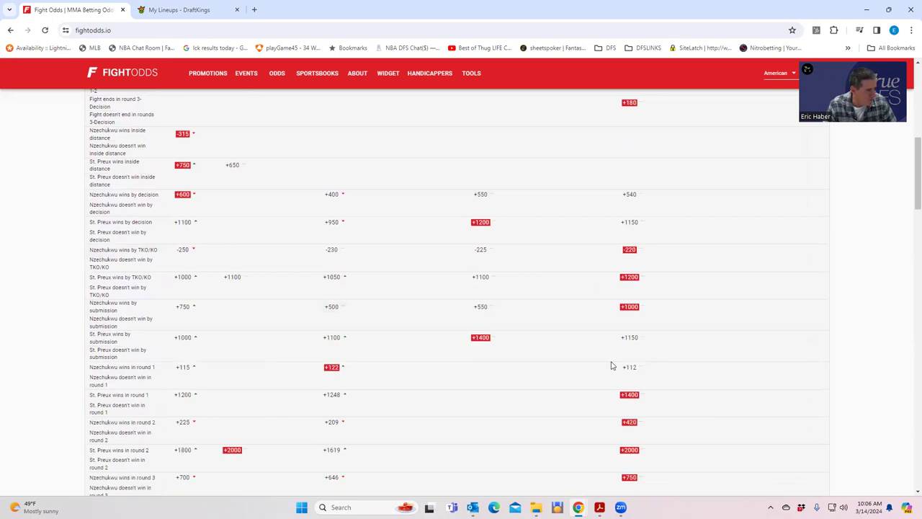
{"action": "scroll", "coordinate": [725, 295], "scroll_direction": "up", "scroll_amount": 10}
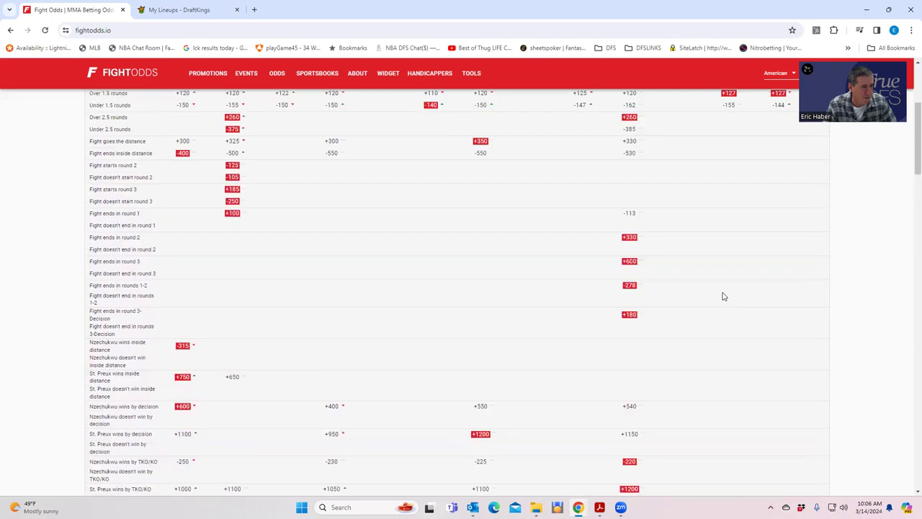
{"action": "left_click", "coordinate": [819, 269]}
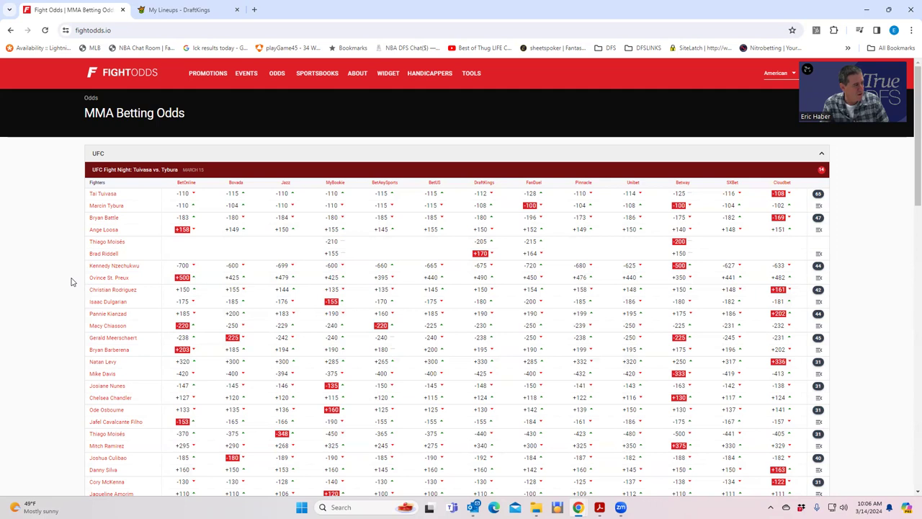
Check the Nzechukwu and Saint Preux salaries on DraftKings, return to FightOdds, and re-examine their inside-distance and decision props.
{"action": "left_click", "coordinate": [188, 9]}
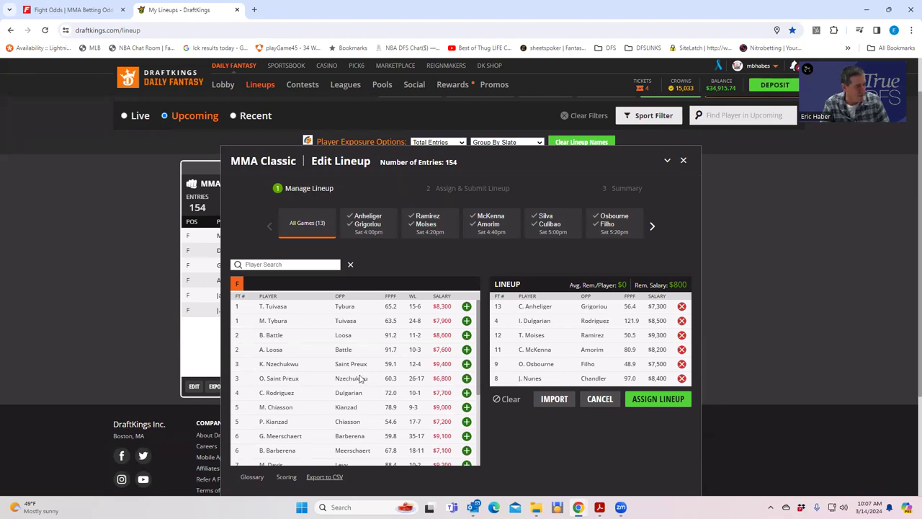
{"action": "left_click", "coordinate": [90, 11]}
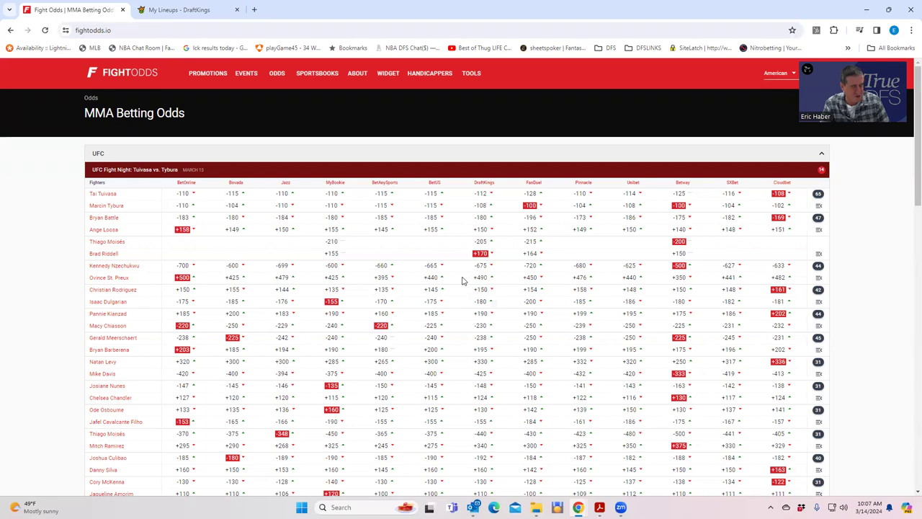
{"action": "left_click", "coordinate": [818, 265]}
{"action": "scroll", "coordinate": [221, 386], "scroll_direction": "down", "scroll_amount": 3}
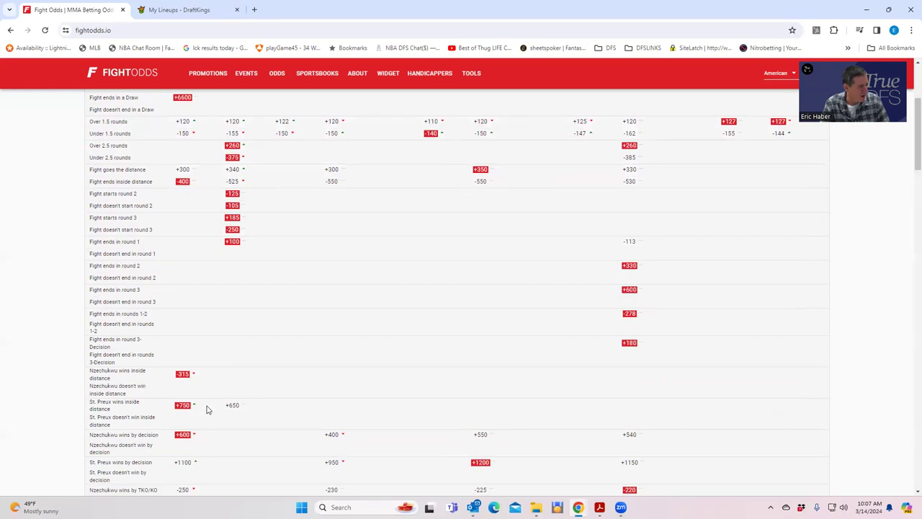
{"action": "scroll", "coordinate": [418, 372], "scroll_direction": "up", "scroll_amount": 3}
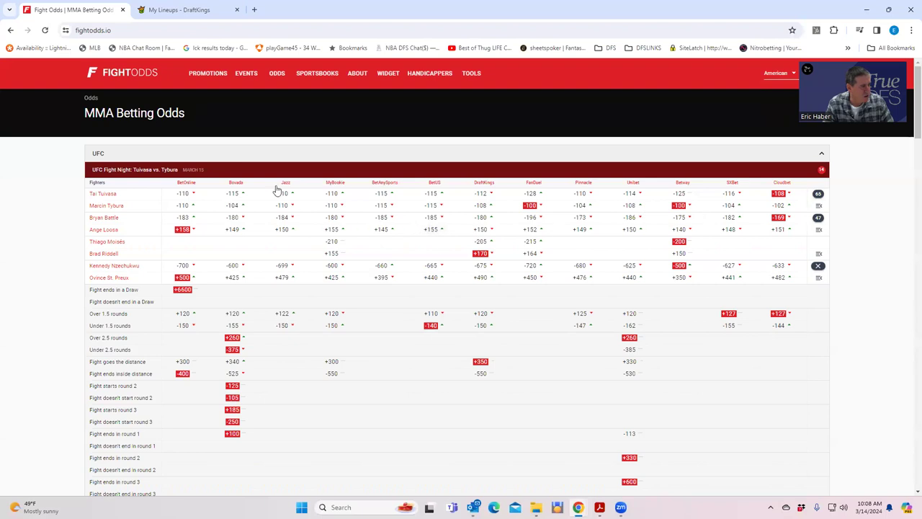
Glance at the DraftKings player pool, return to FightOdds, and examine the Bryan Battle vs. Ange Loosa distance and decision props.
{"action": "left_click", "coordinate": [186, 12]}
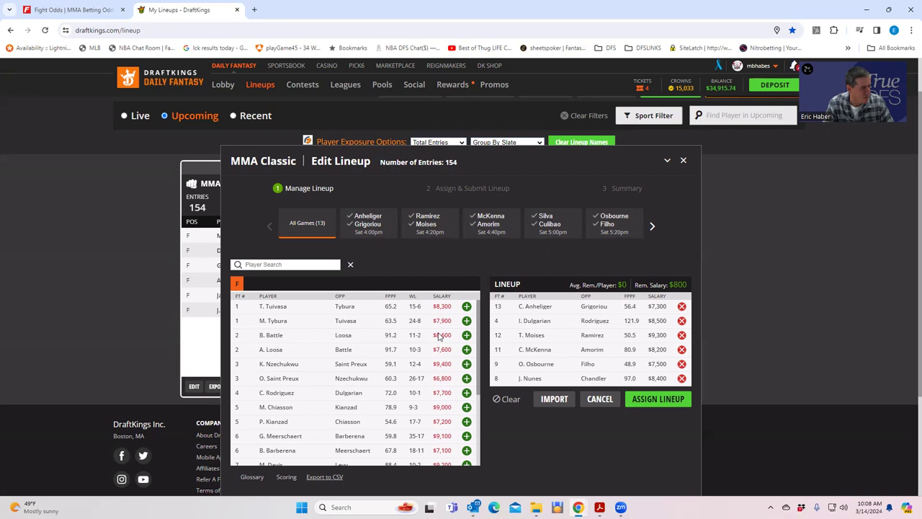
{"action": "left_click", "coordinate": [81, 11]}
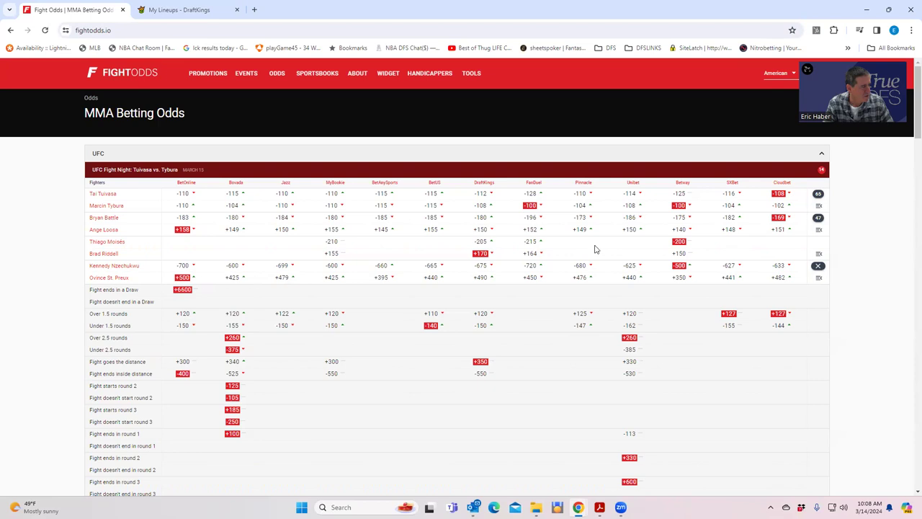
{"action": "left_click", "coordinate": [819, 217]}
{"action": "scroll", "coordinate": [226, 371], "scroll_direction": "down", "scroll_amount": 3}
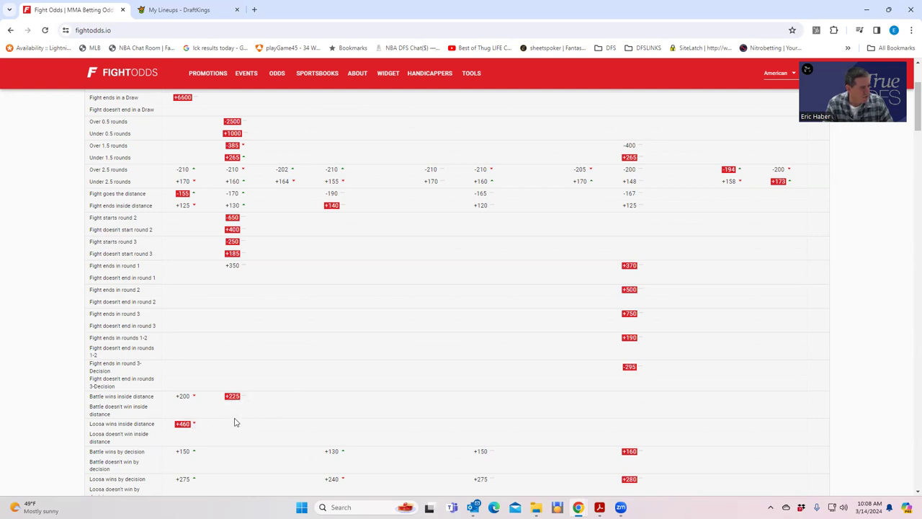
{"action": "scroll", "coordinate": [233, 425], "scroll_direction": "up", "scroll_amount": 3}
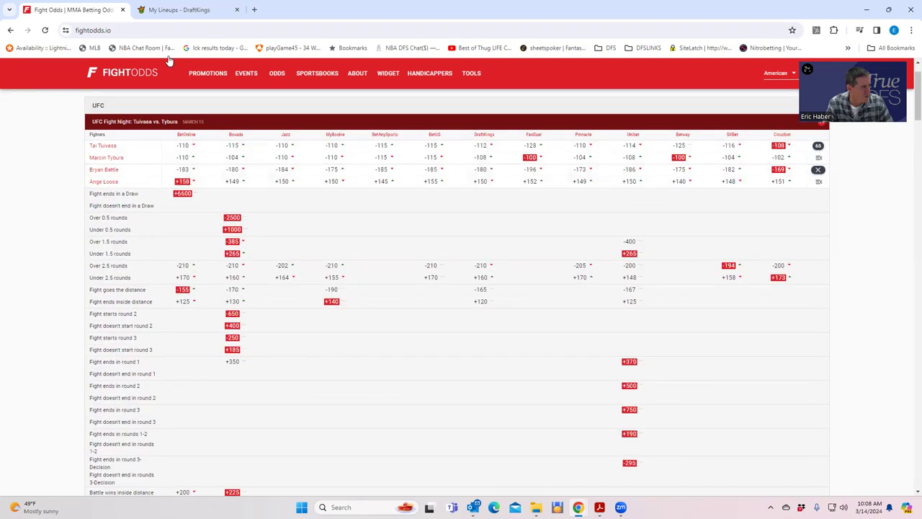
Switch to DraftKings, filter the player pool to Loosa from the Battle fight, and review Ange Loosa's fight log.
{"action": "left_click", "coordinate": [181, 10]}
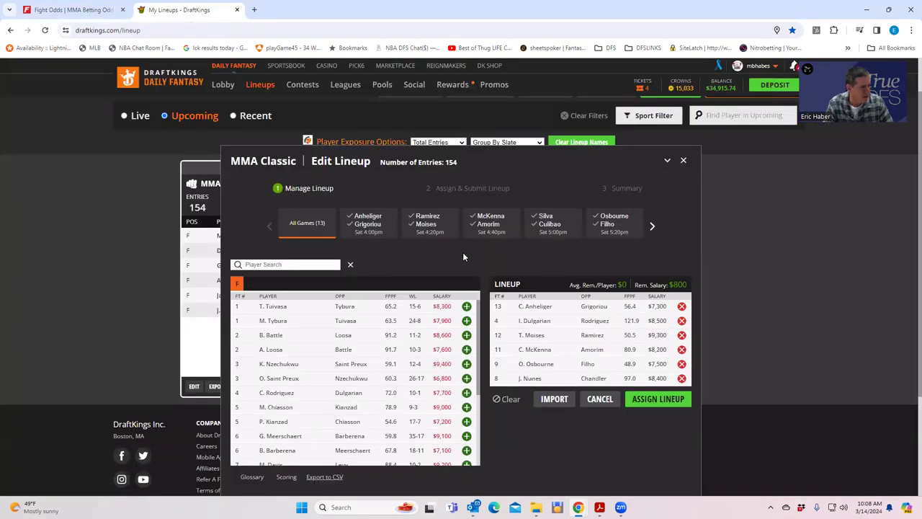
{"action": "left_click", "coordinate": [652, 226]}
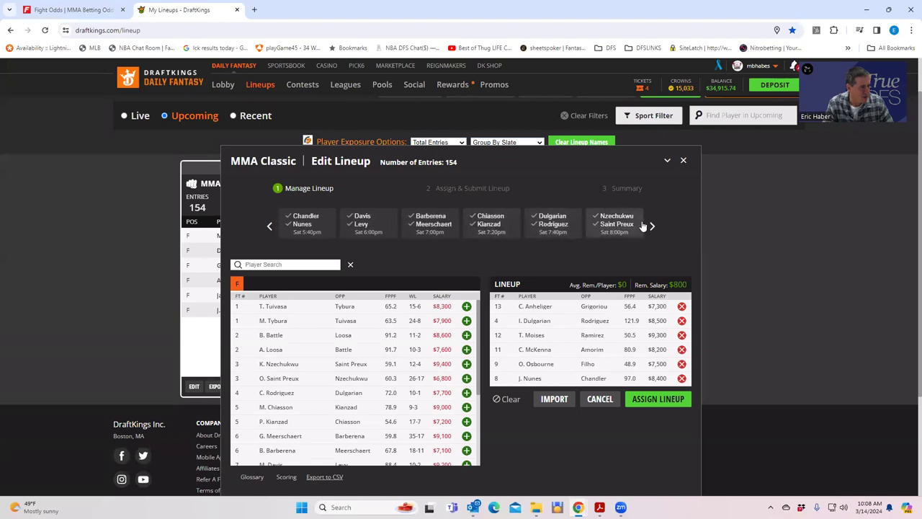
{"action": "left_click", "coordinate": [652, 226]}
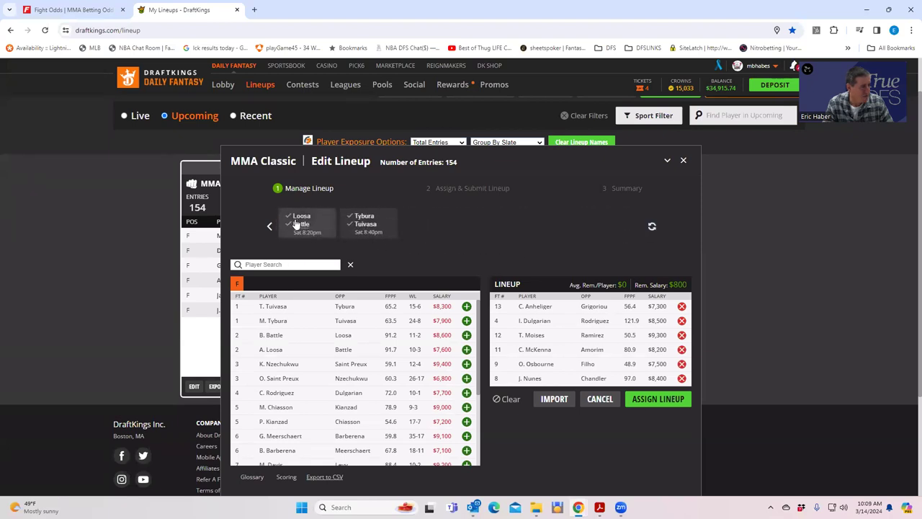
{"action": "left_click", "coordinate": [295, 224]}
{"action": "left_click", "coordinate": [271, 307]}
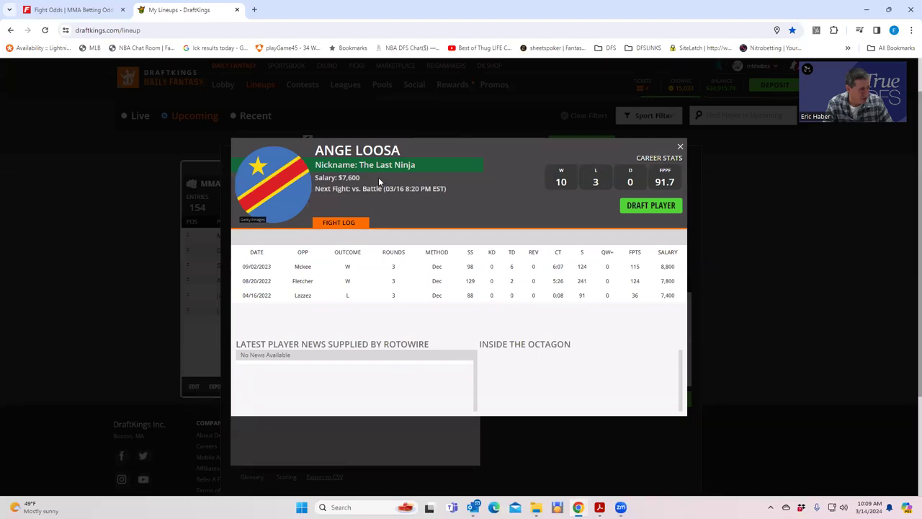
{"action": "left_click", "coordinate": [682, 148]}
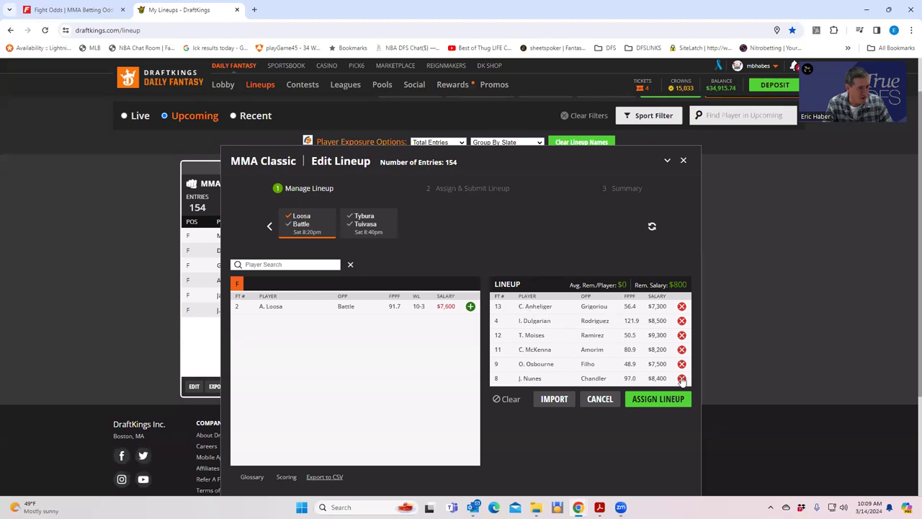
Remove J. Nunes, O. Osbourne and C. McKenna from the lineup.
{"action": "left_click", "coordinate": [682, 379]}
{"action": "left_click", "coordinate": [681, 364]}
{"action": "left_click", "coordinate": [682, 349]}
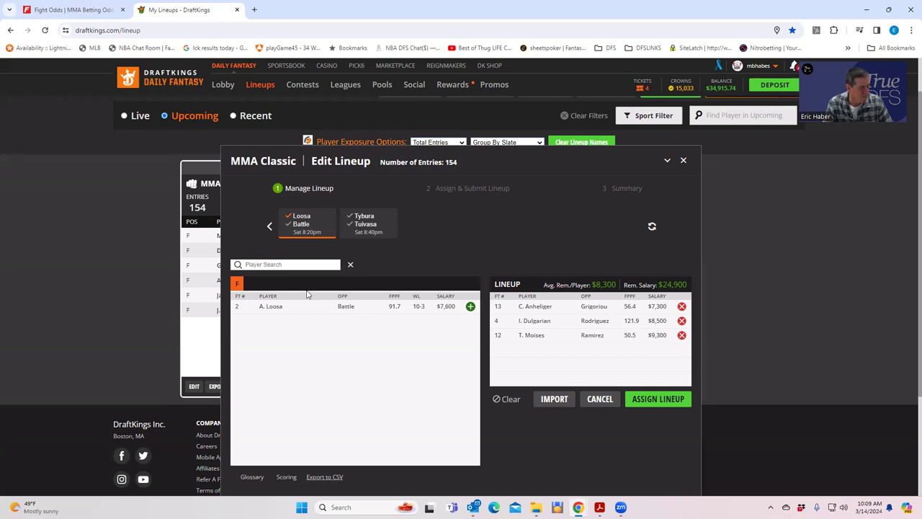
Clear the Loosa filter to show the full player pool and return to the start of the fight list.
{"action": "left_click", "coordinate": [301, 221]}
{"action": "left_click", "coordinate": [269, 227]}
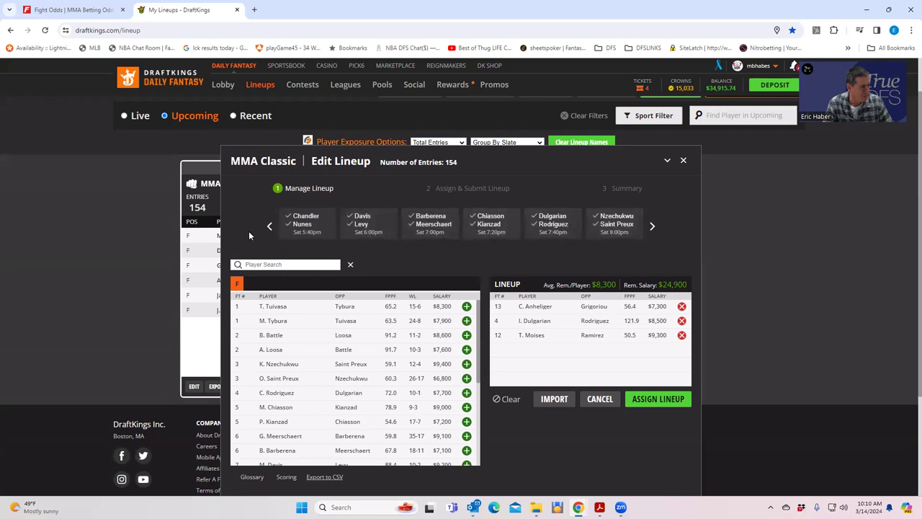
{"action": "left_click", "coordinate": [270, 226]}
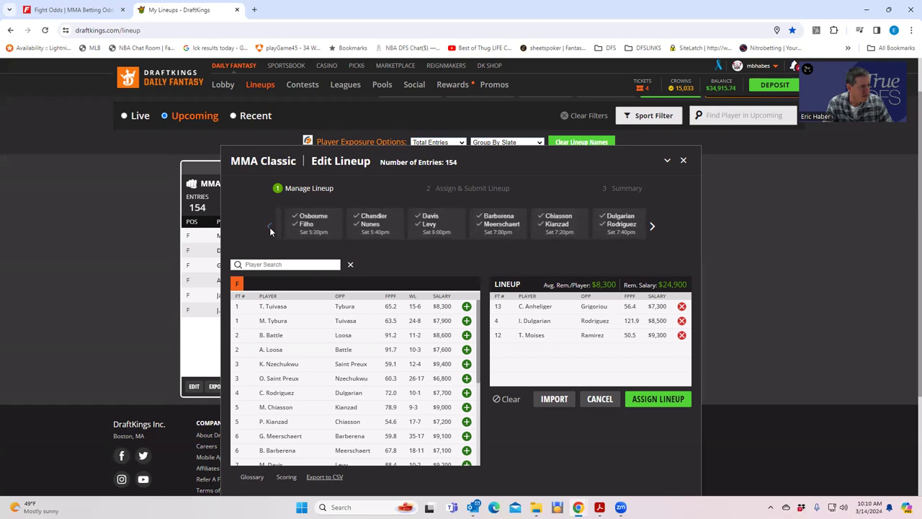
Filter the player pool to the McKenna–Amorim fight, add both fighters, and remove T. Moises, I. Dulgarian and C. Anheliger from the lineup.
{"action": "left_click", "coordinate": [506, 230]}
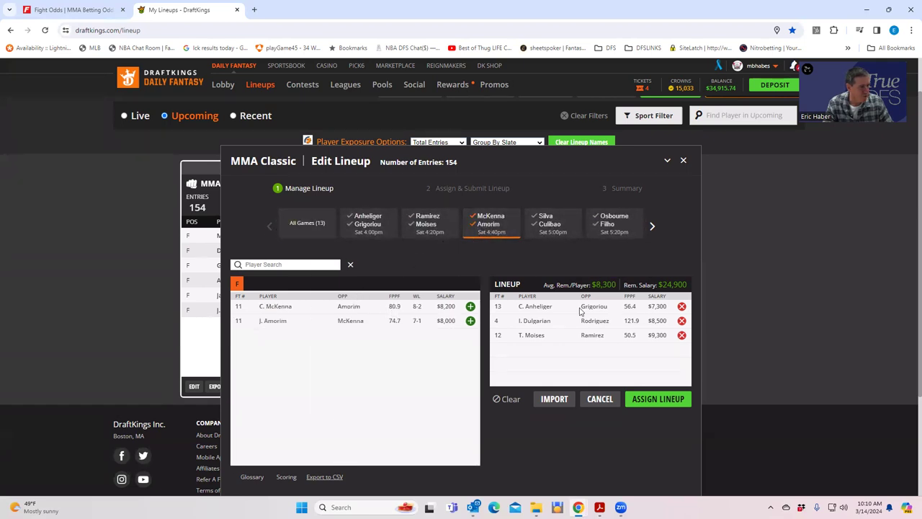
{"action": "left_click", "coordinate": [470, 321]}
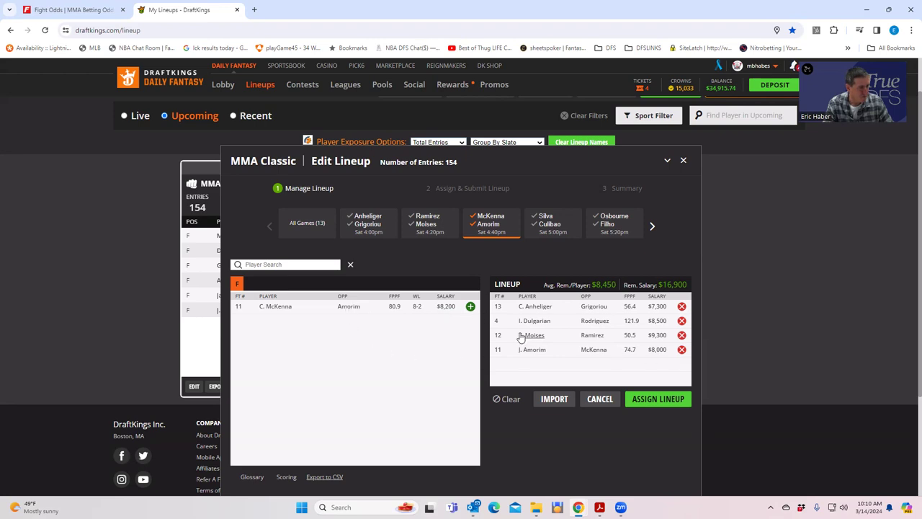
{"action": "left_click", "coordinate": [681, 335]}
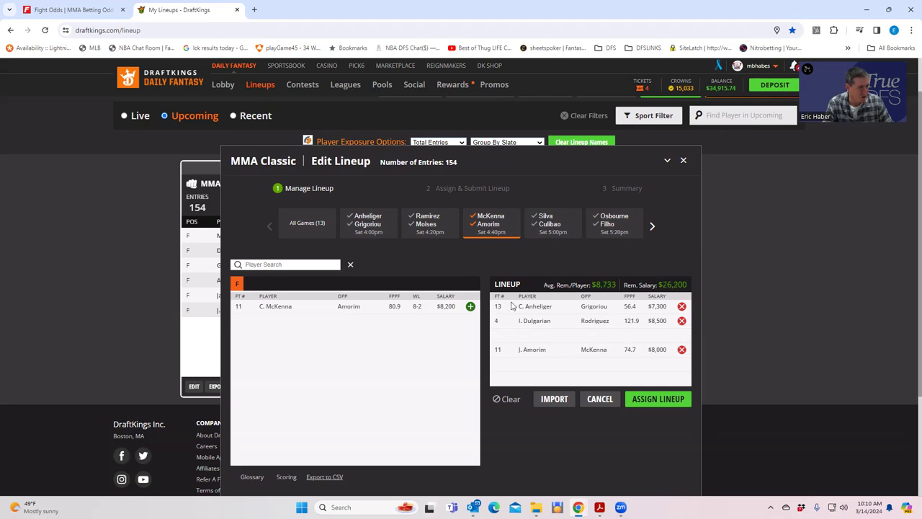
{"action": "left_click", "coordinate": [470, 306]}
{"action": "left_click", "coordinate": [682, 321]}
{"action": "left_click", "coordinate": [682, 307]}
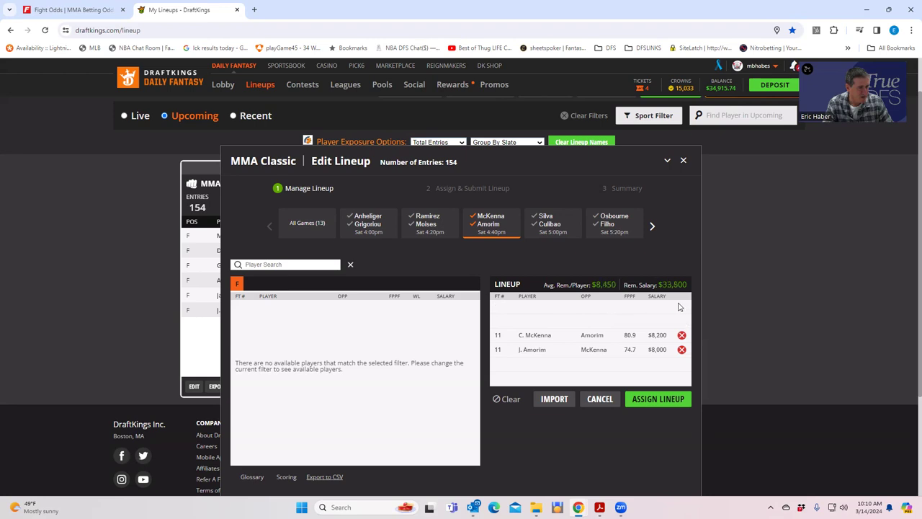
Show all 13 games in the player pool again and add A. Loosa, B. Battle and J. Filho to the lineup.
{"action": "left_click", "coordinate": [477, 218]}
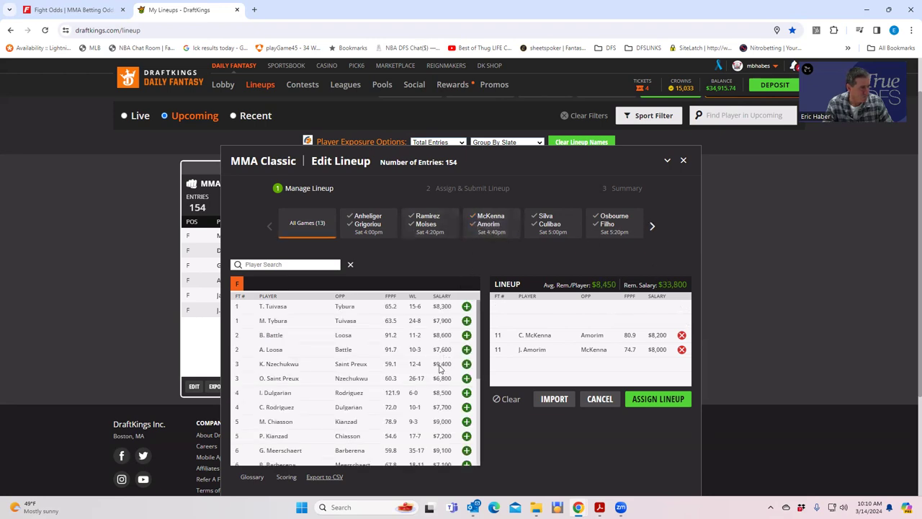
{"action": "left_click", "coordinate": [466, 350]}
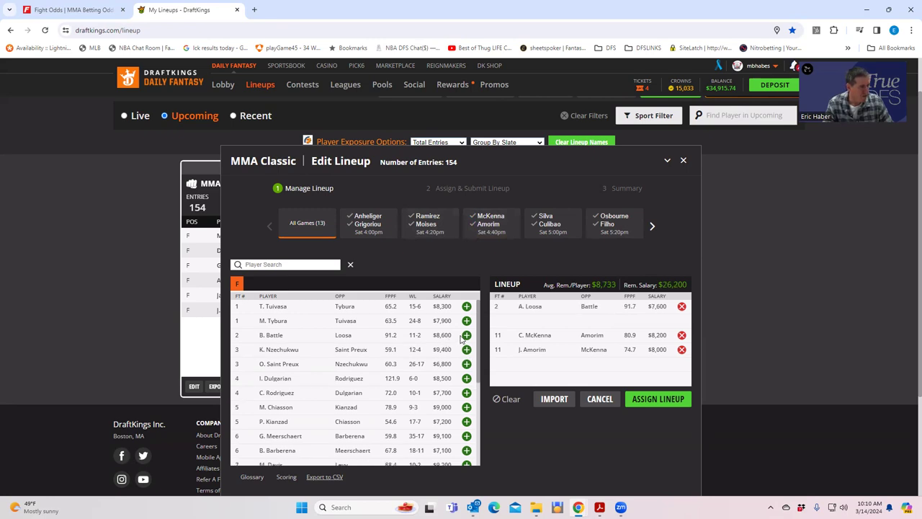
{"action": "left_click", "coordinate": [467, 335]}
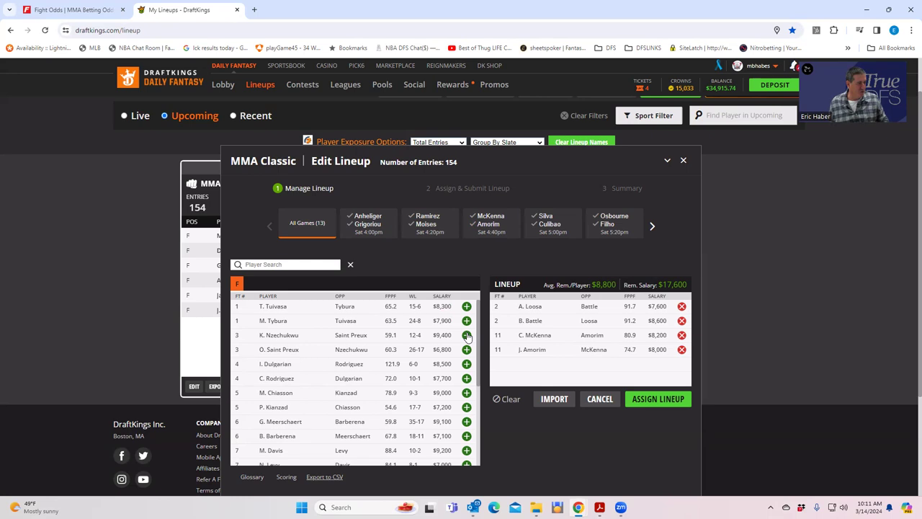
{"action": "scroll", "coordinate": [332, 442], "scroll_direction": "down", "scroll_amount": 3}
{"action": "scroll", "coordinate": [332, 441], "scroll_direction": "down", "scroll_amount": 1}
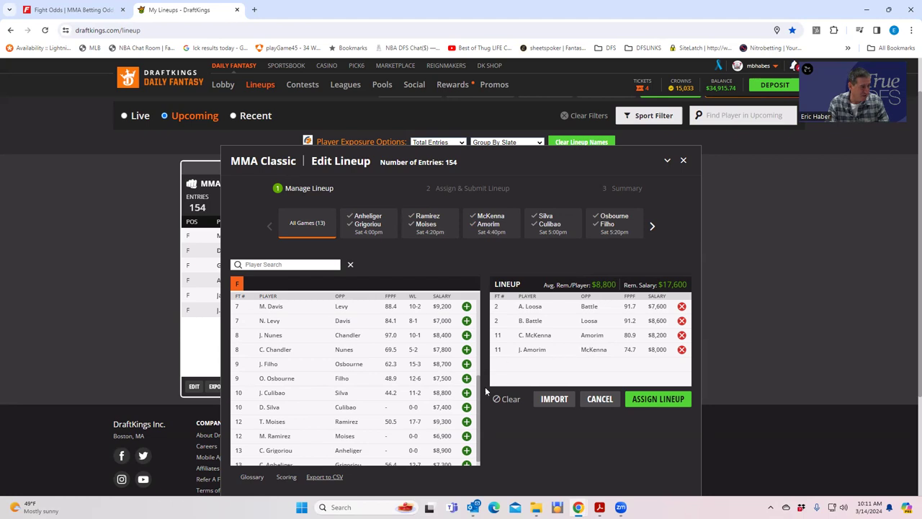
{"action": "left_click", "coordinate": [466, 364]}
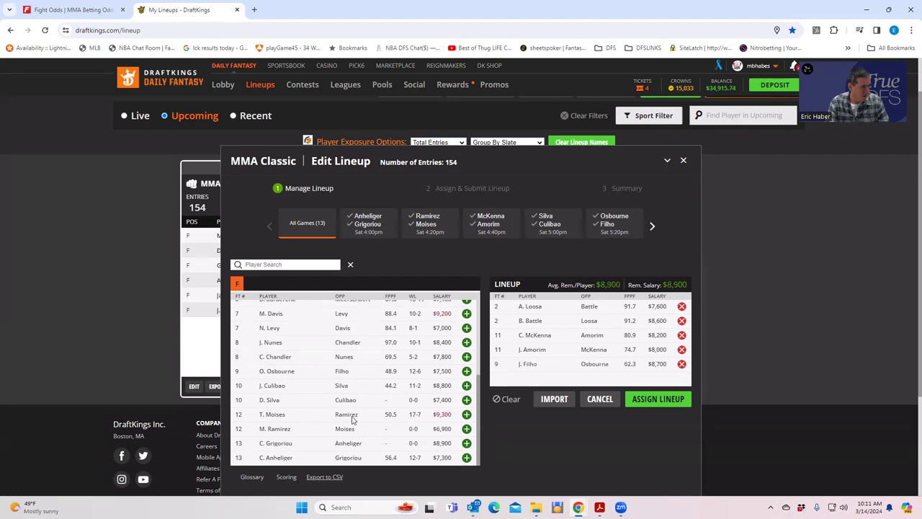
{"action": "scroll", "coordinate": [400, 427], "scroll_direction": "down", "scroll_amount": 2}
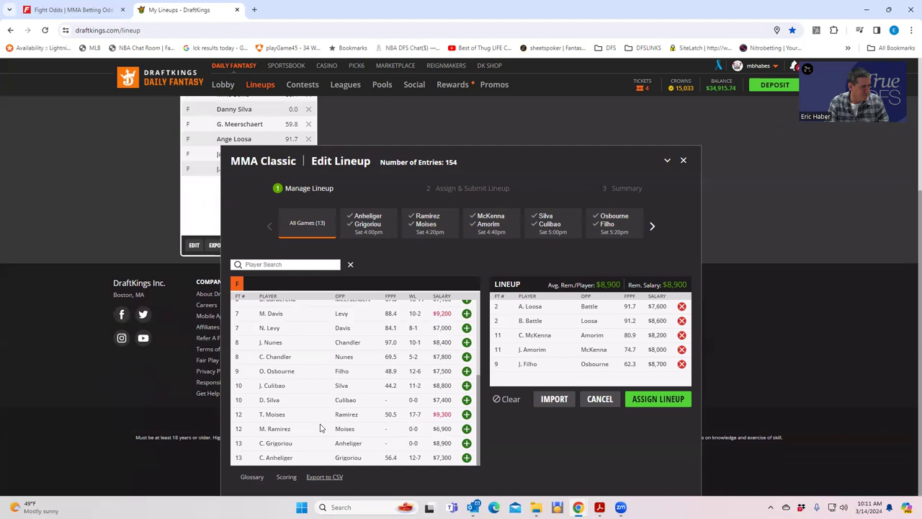
{"action": "scroll", "coordinate": [591, 350], "scroll_direction": "up", "scroll_amount": 2}
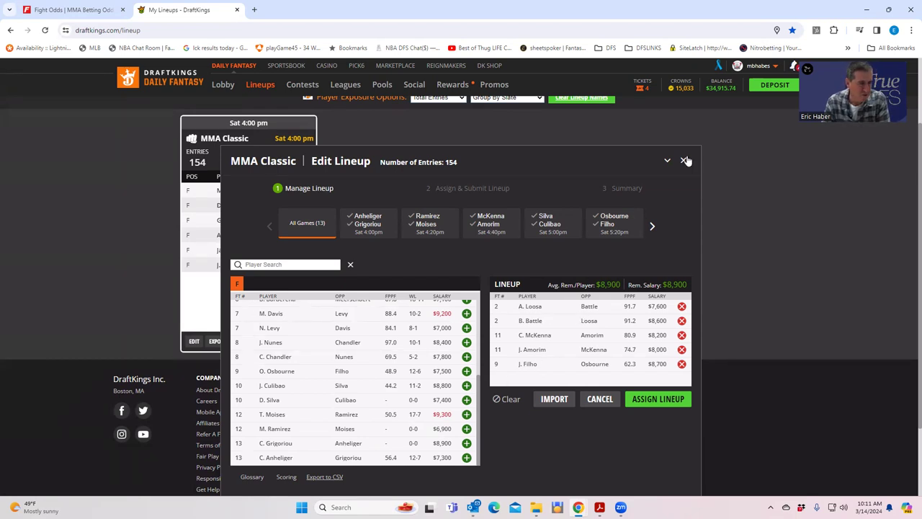
{"action": "scroll", "coordinate": [398, 389], "scroll_direction": "up", "scroll_amount": 5}
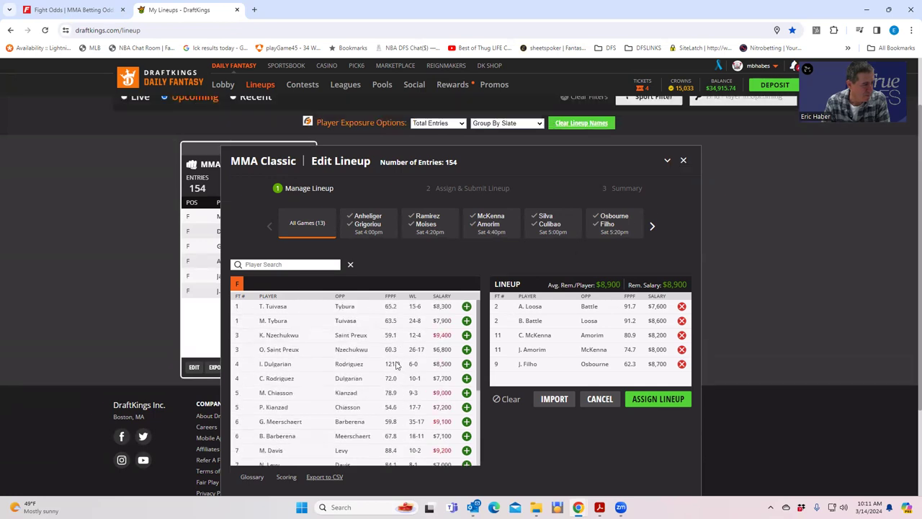
{"action": "scroll", "coordinate": [396, 366], "scroll_direction": "up", "scroll_amount": 2}
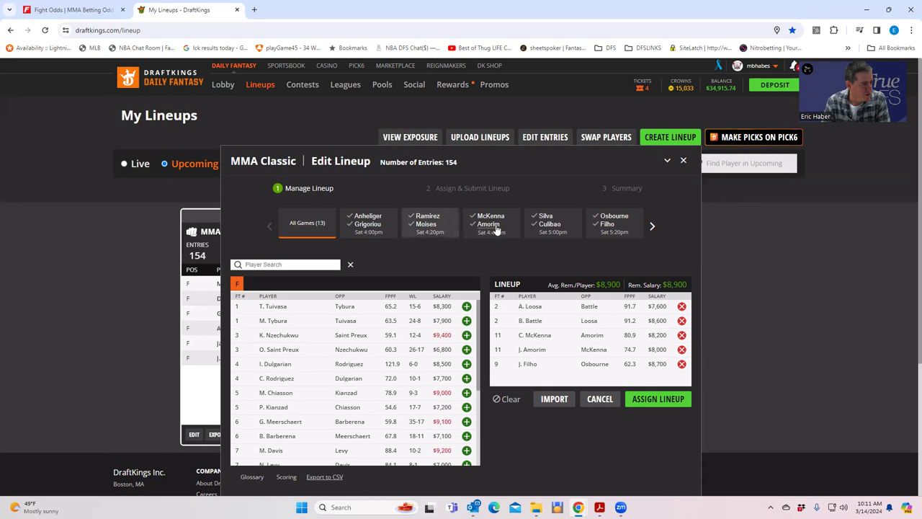
Remove J. Filho, J. Amorim, B. Battle, C. McKenna and A. Loosa to empty the lineup.
{"action": "left_click", "coordinate": [682, 364]}
{"action": "left_click", "coordinate": [681, 349]}
{"action": "left_click", "coordinate": [682, 321]}
{"action": "left_click", "coordinate": [682, 335]}
{"action": "left_click", "coordinate": [682, 306]}
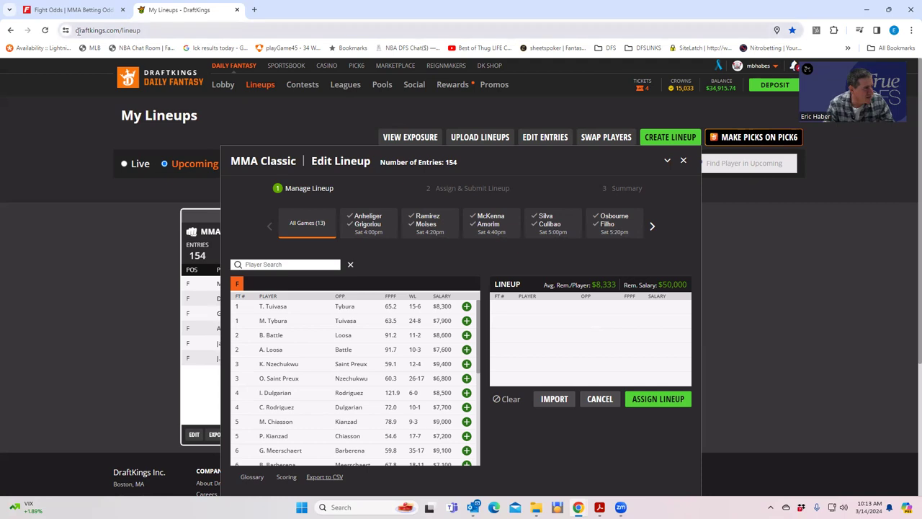
Switch to FightOdds and examine the Tai Tuivasa vs. Marcin Tybura round, distance and method-of-victory props.
{"action": "left_click", "coordinate": [69, 9]}
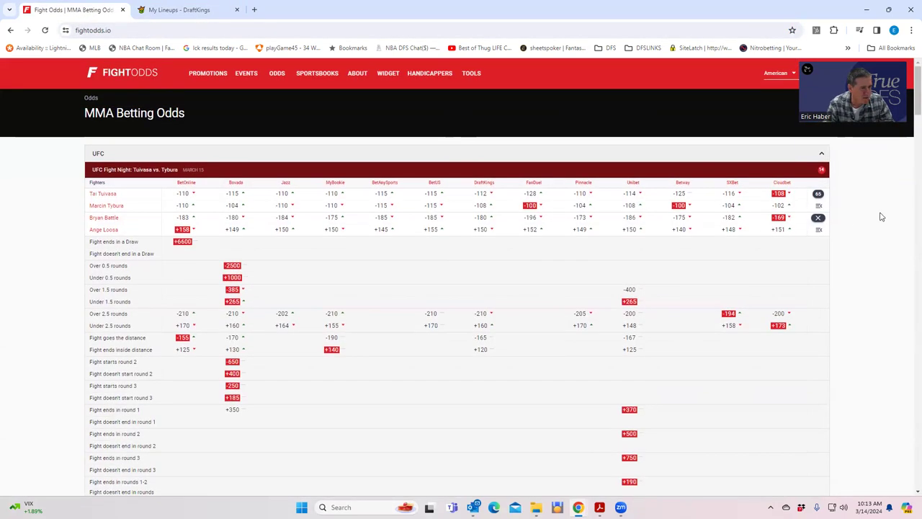
{"action": "left_click", "coordinate": [819, 194]}
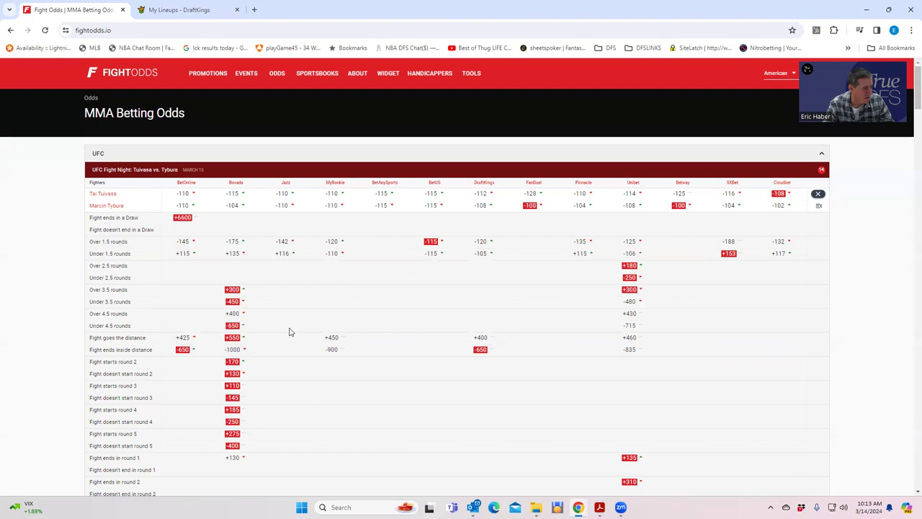
{"action": "scroll", "coordinate": [421, 324], "scroll_direction": "down", "scroll_amount": 2}
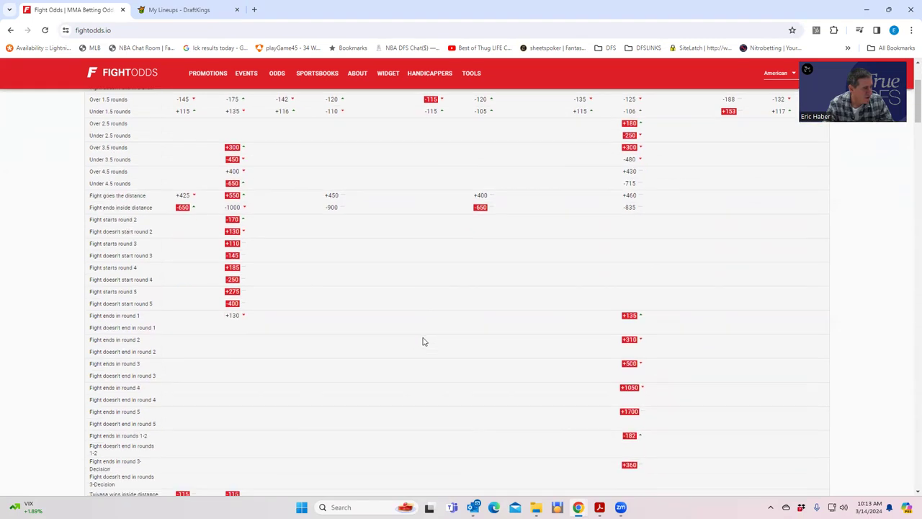
{"action": "scroll", "coordinate": [412, 340], "scroll_direction": "down", "scroll_amount": 2}
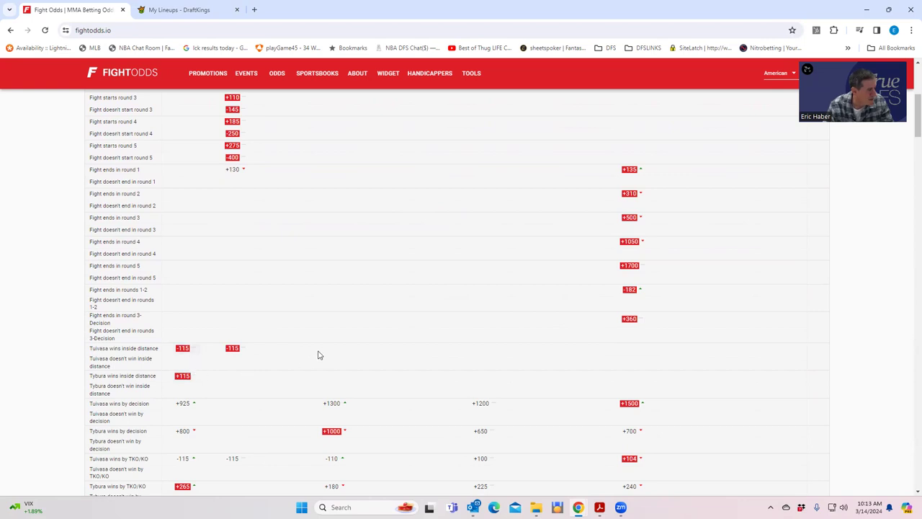
{"action": "scroll", "coordinate": [320, 355], "scroll_direction": "up", "scroll_amount": 5}
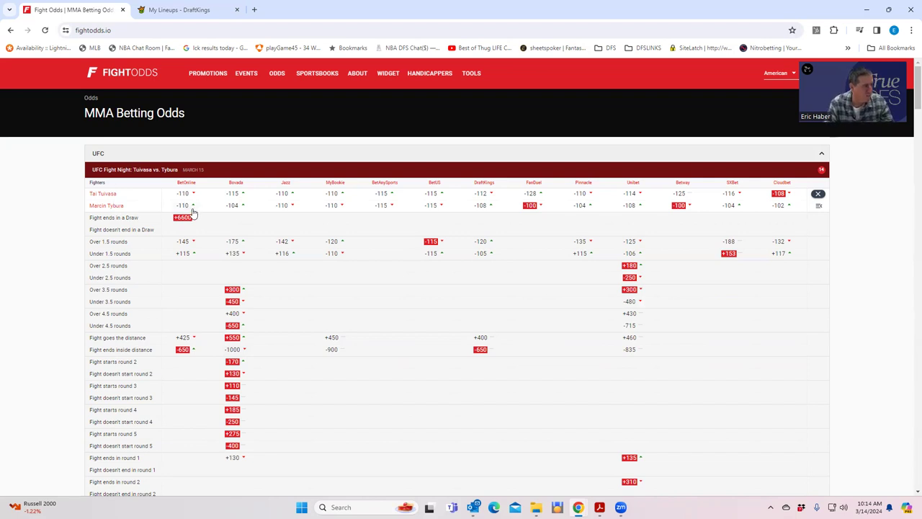
Switch to DraftKings and add M. Tybura, A. Loosa, J. Amorim and J. Nunes to the empty lineup.
{"action": "left_click", "coordinate": [181, 10]}
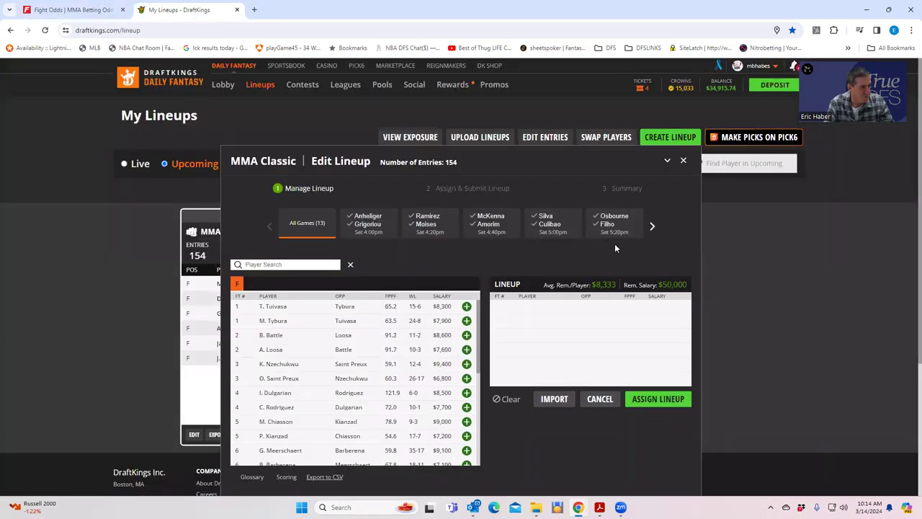
{"action": "left_click", "coordinate": [653, 228]}
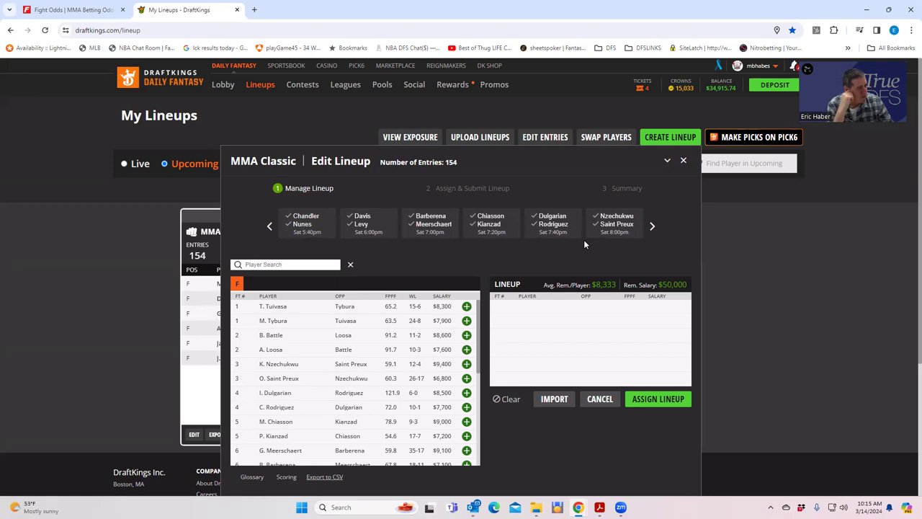
{"action": "left_click", "coordinate": [467, 320]}
{"action": "left_click", "coordinate": [467, 336]}
{"action": "scroll", "coordinate": [447, 396], "scroll_direction": "down", "scroll_amount": 2}
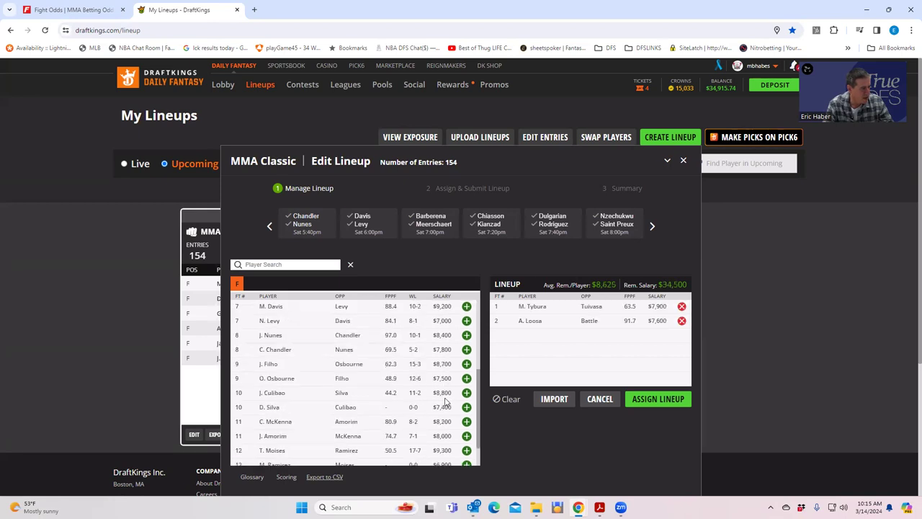
{"action": "left_click", "coordinate": [467, 436]}
{"action": "scroll", "coordinate": [464, 432], "scroll_direction": "down", "scroll_amount": 1}
{"action": "scroll", "coordinate": [450, 418], "scroll_direction": "up", "scroll_amount": 3}
{"action": "scroll", "coordinate": [411, 404], "scroll_direction": "up", "scroll_amount": 1}
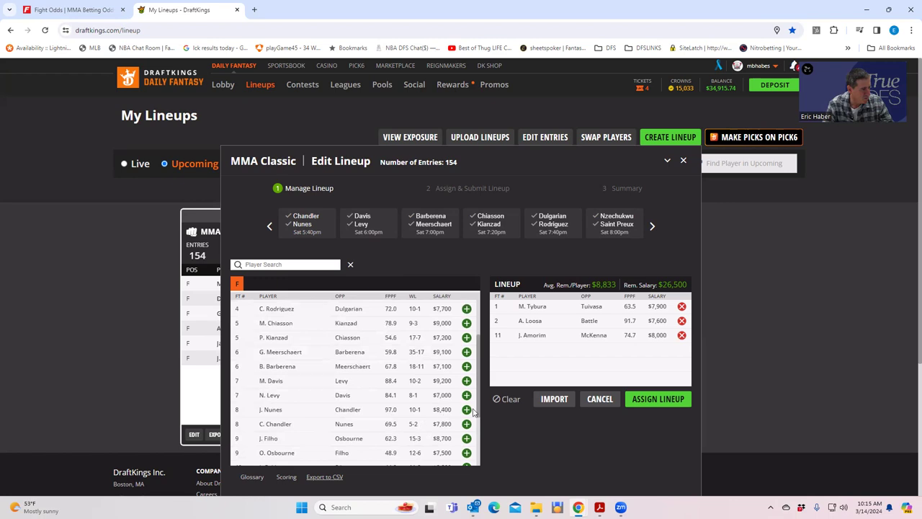
{"action": "left_click", "coordinate": [467, 409]}
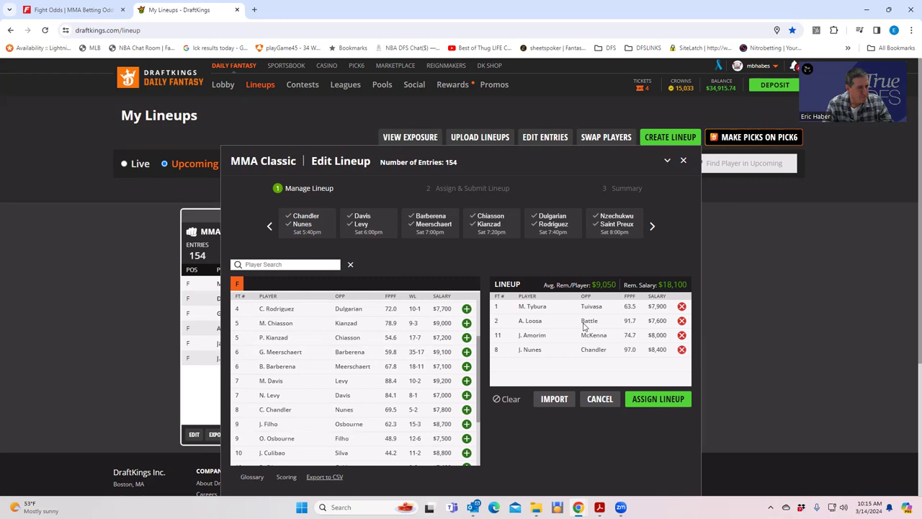
Search the player pool for Dulgarian with "du" and add I. Dulgarian to the lineup.
{"action": "scroll", "coordinate": [432, 374], "scroll_direction": "down", "scroll_amount": 3}
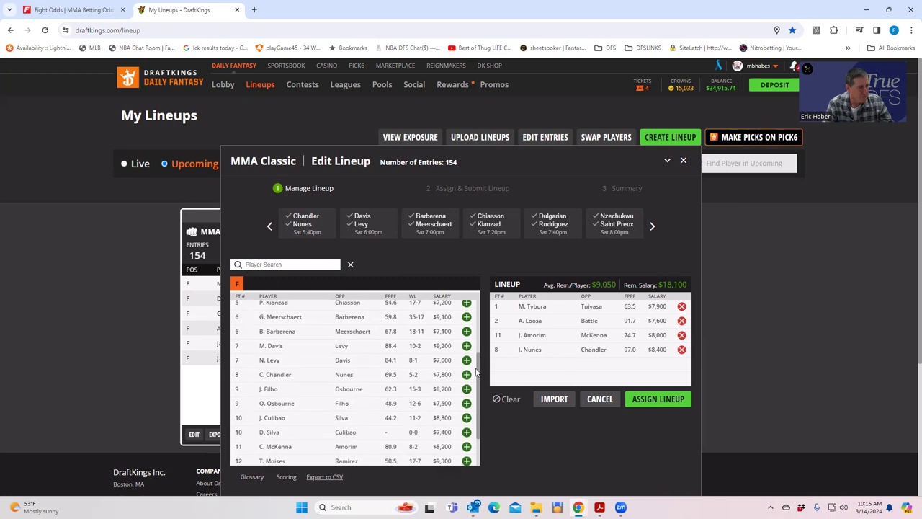
{"action": "scroll", "coordinate": [467, 375], "scroll_direction": "up", "scroll_amount": 5}
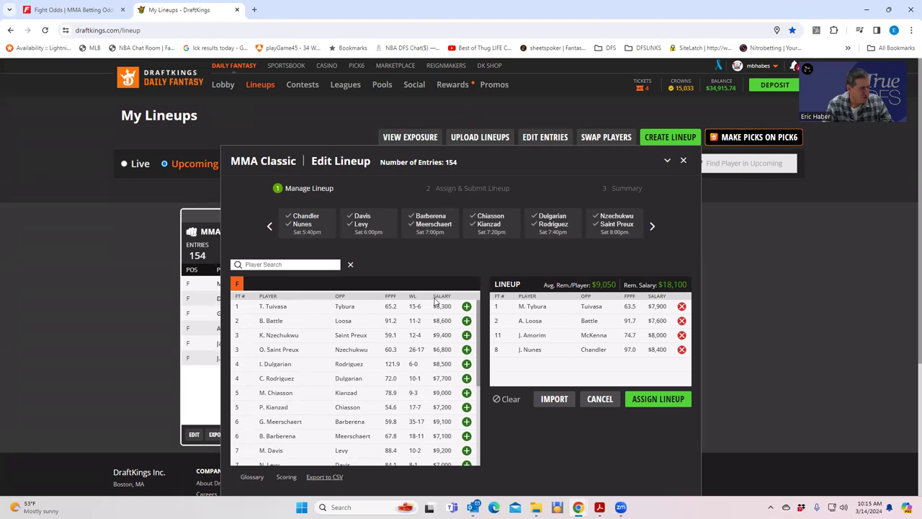
{"action": "left_click", "coordinate": [292, 265]}
{"action": "type", "text": "du"}
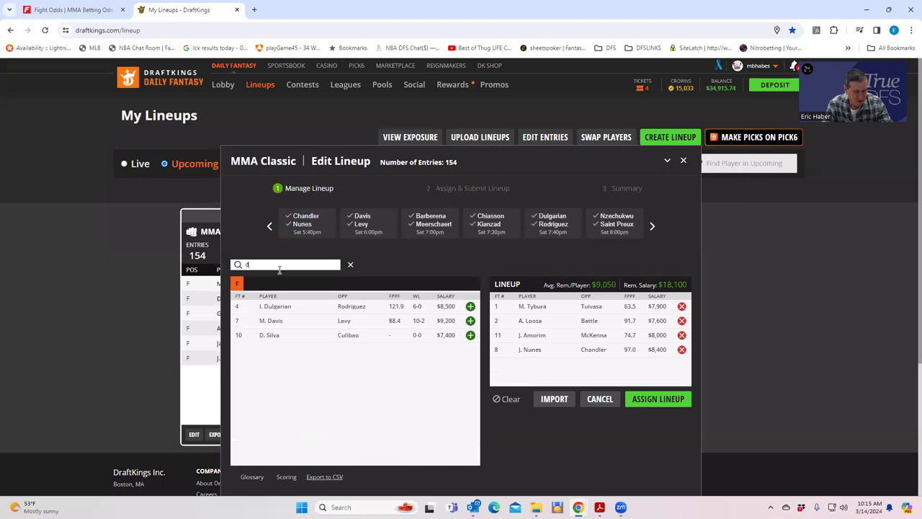
{"action": "left_click", "coordinate": [470, 306]}
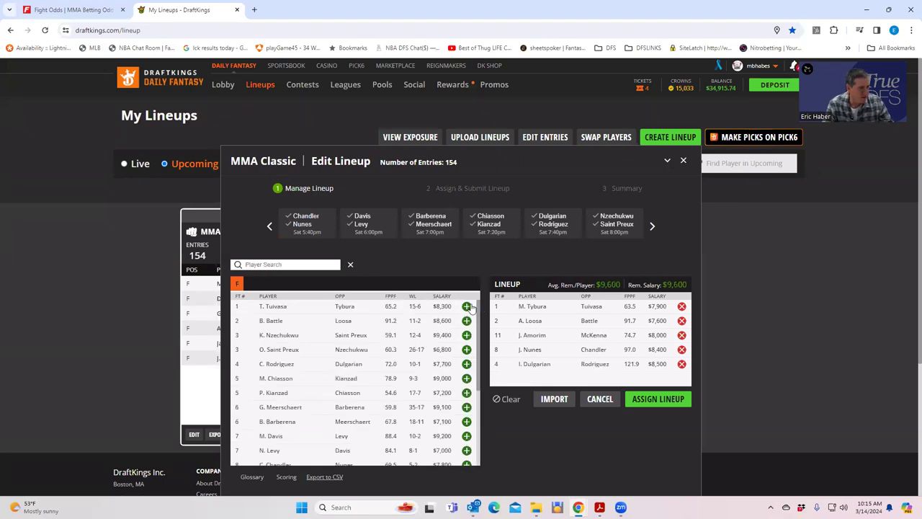
Sort the player pool by salary from highest to lowest and add K. Nzechukwu as the sixth fighter.
{"action": "left_click", "coordinate": [444, 296]}
{"action": "left_click", "coordinate": [443, 297]}
{"action": "left_click", "coordinate": [467, 306]}
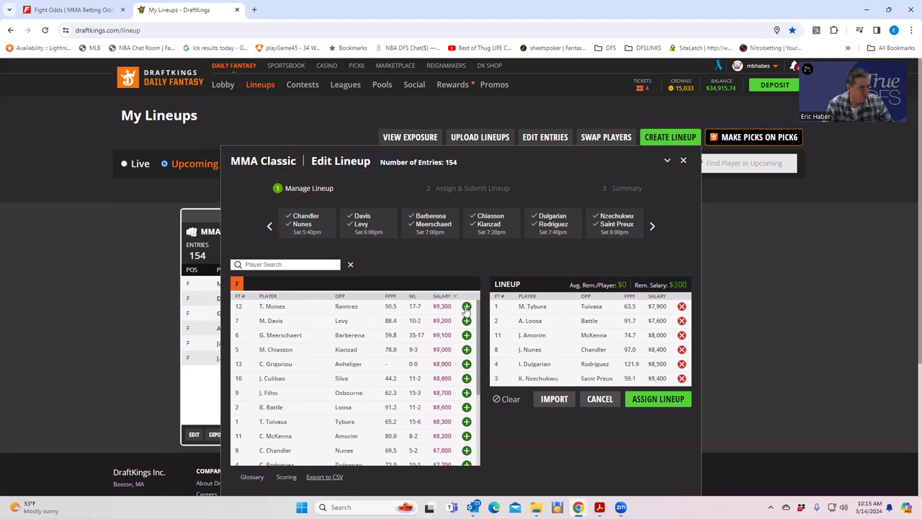